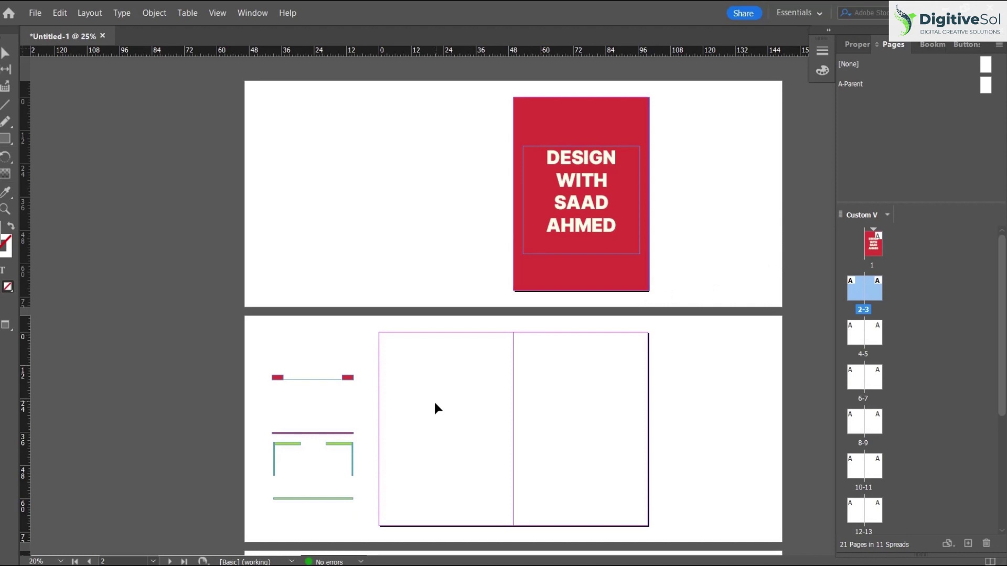
- Select the red header and footer lines and enlarge them, then enlarge the green bracket group
drag(307, 401, 354, 430)
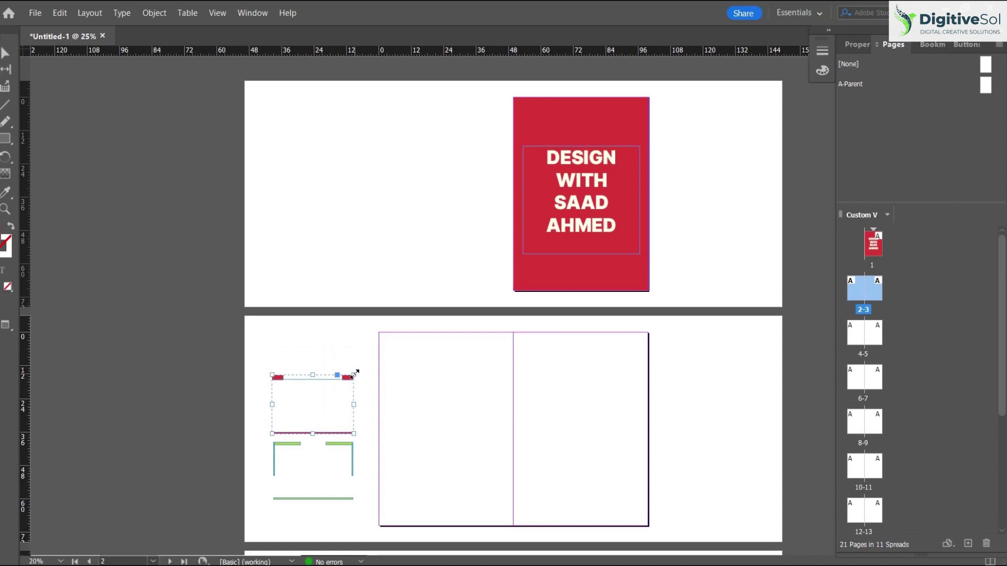
drag(354, 375, 408, 335)
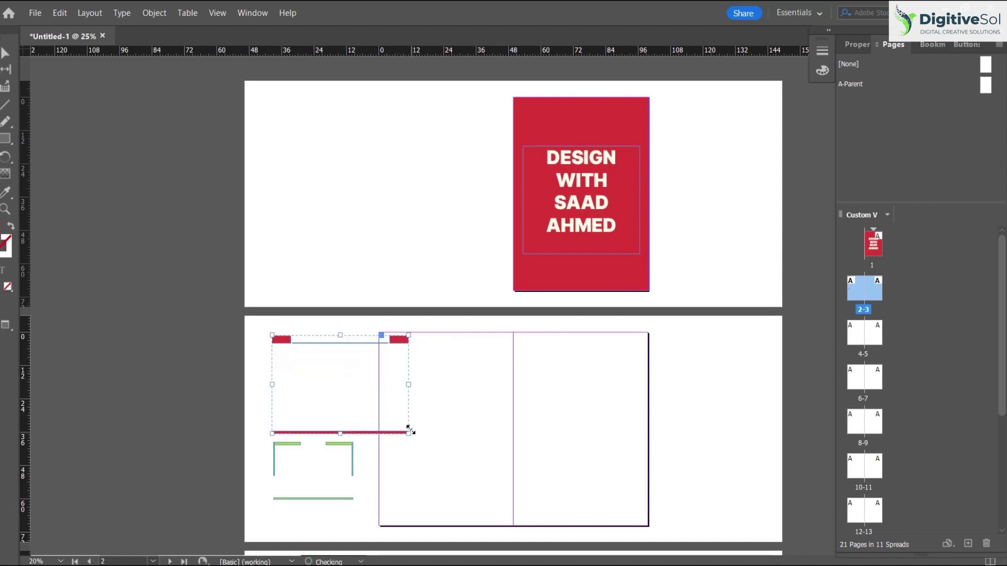
click(352, 458)
scroll(354, 460, down, 1)
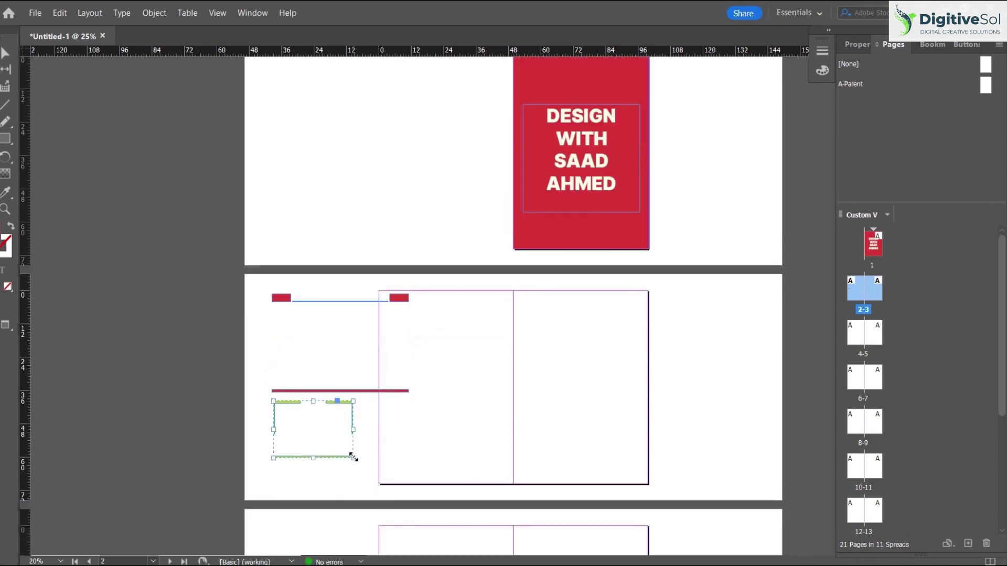
drag(353, 459, 390, 474)
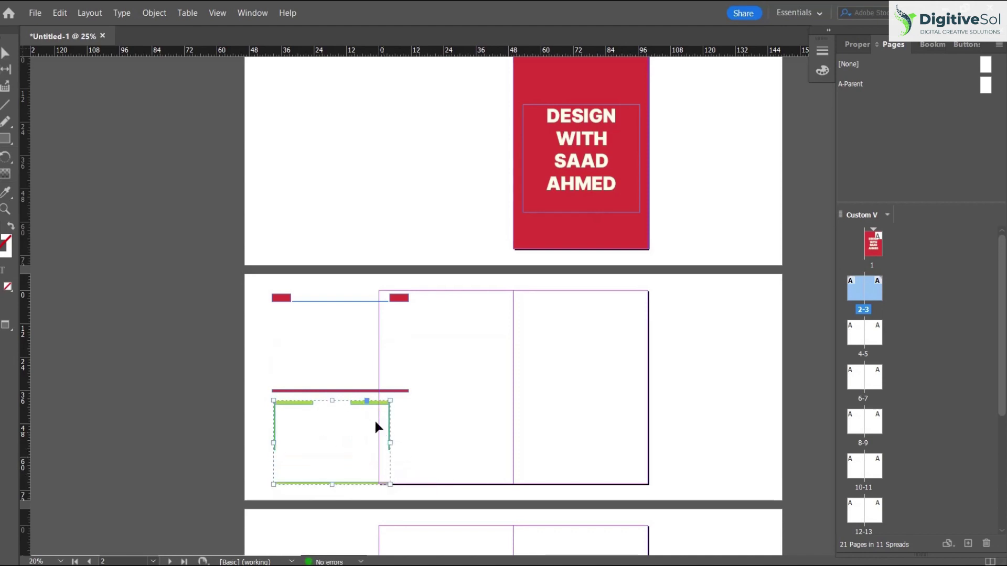
- Move the red header group onto spread 2-3 and shrink the green bracket group
click(375, 394)
drag(376, 395, 496, 405)
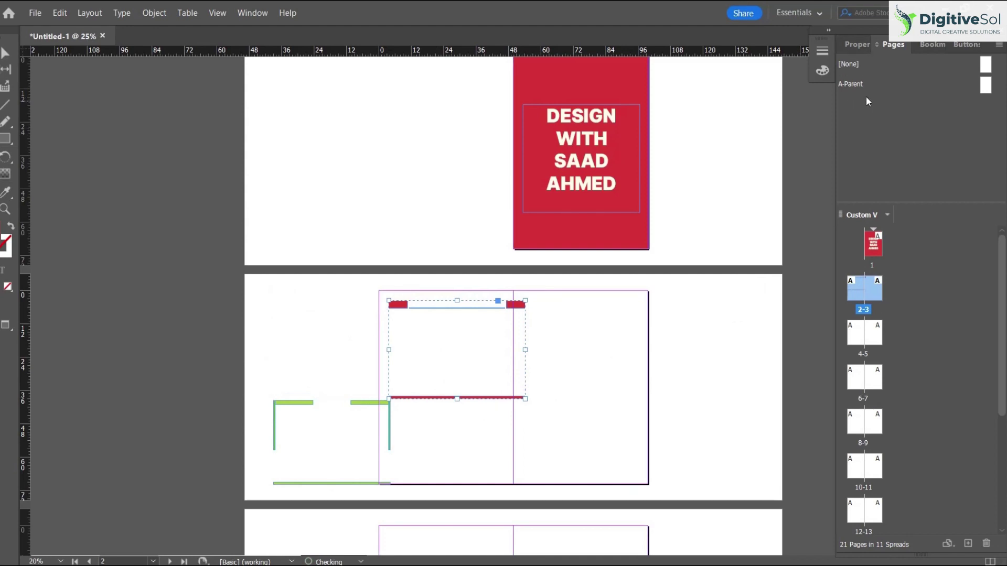
click(570, 331)
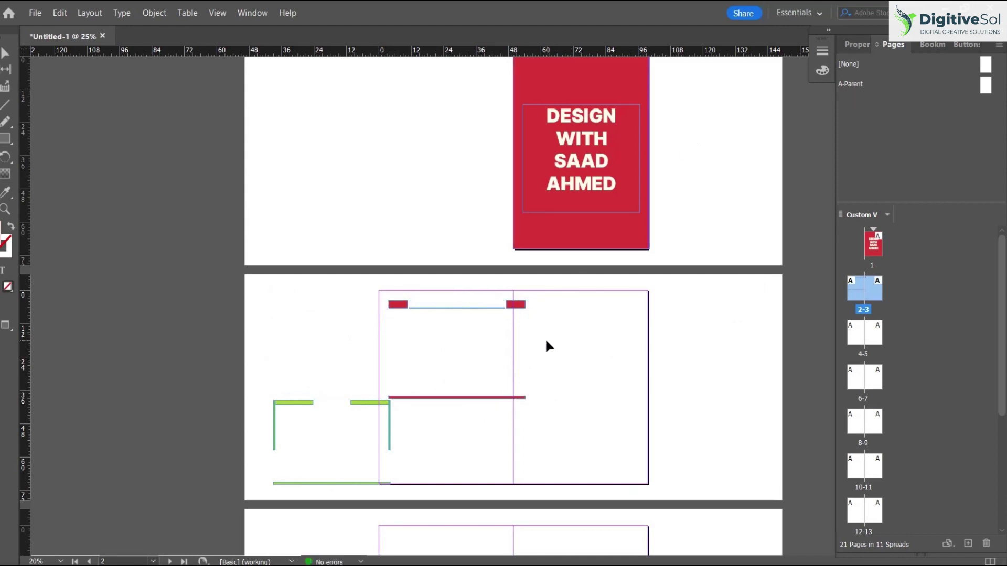
click(388, 438)
drag(391, 441, 360, 441)
- Snap the red group to the top-left corner and stretch it to fill spread 2-3
click(405, 308)
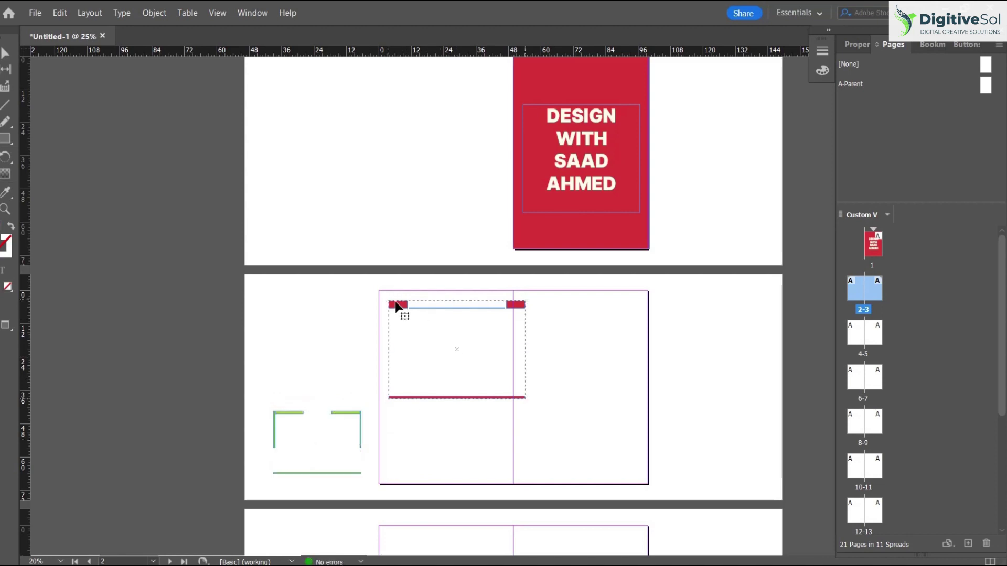
drag(397, 307, 388, 297)
drag(516, 389, 649, 483)
scroll(547, 368, up, 2)
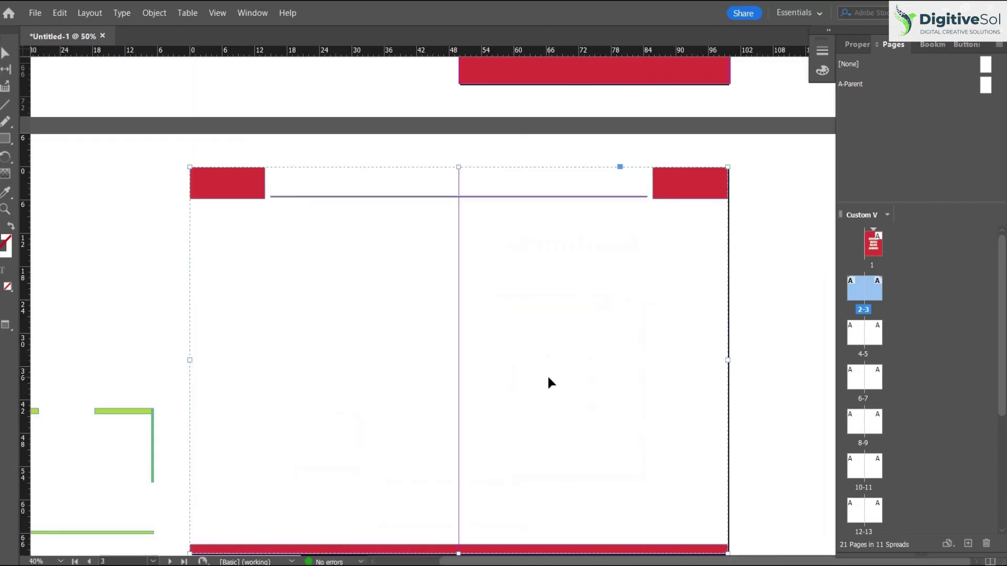
click(548, 381)
scroll(551, 362, down, 1)
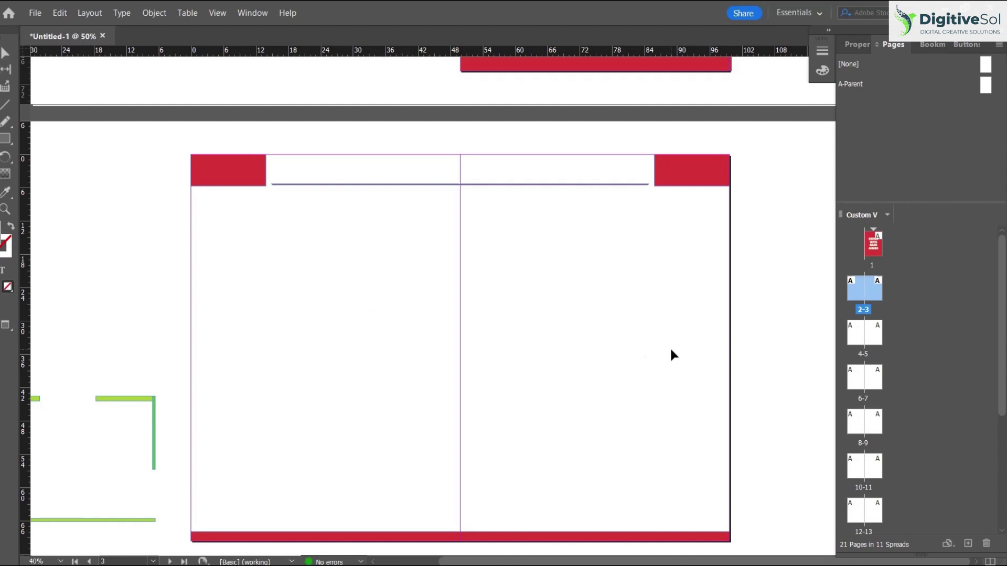
scroll(863, 399, down, 1)
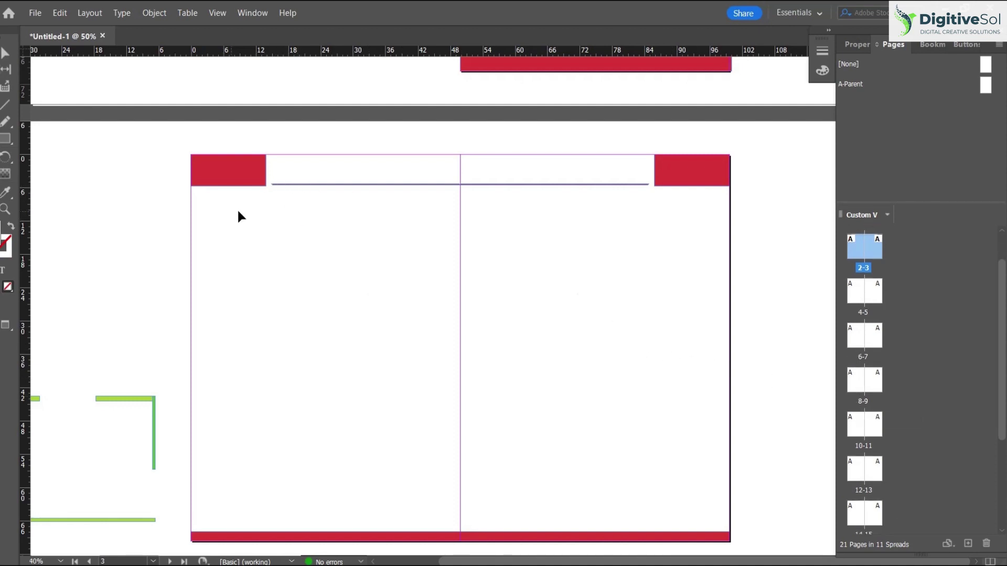
scroll(756, 427, down, 3)
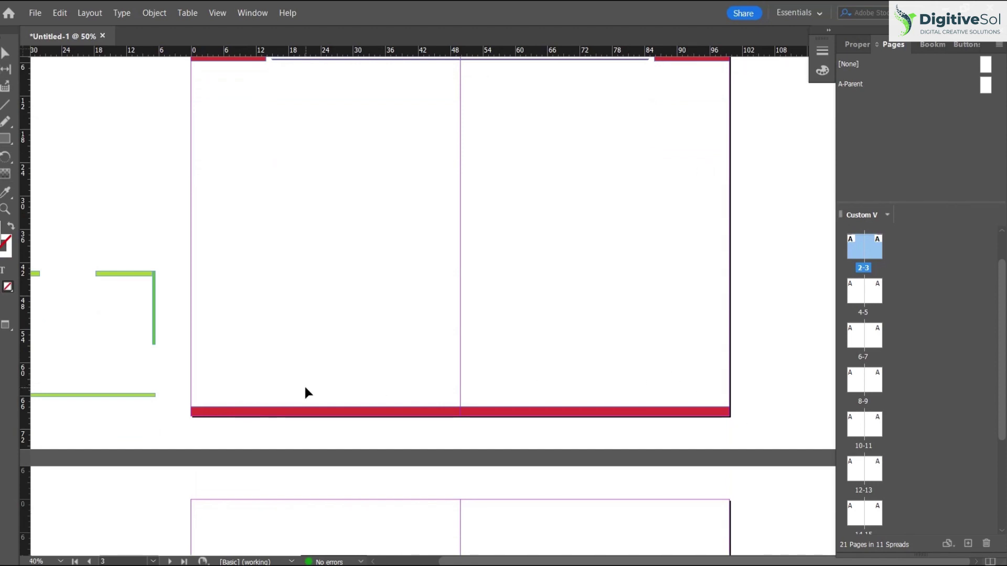
click(154, 288)
- Move the green frame onto spread 4-5 and stretch it across the spread
scroll(124, 179, down, 3)
drag(134, 148, 345, 377)
scroll(451, 468, down, 4)
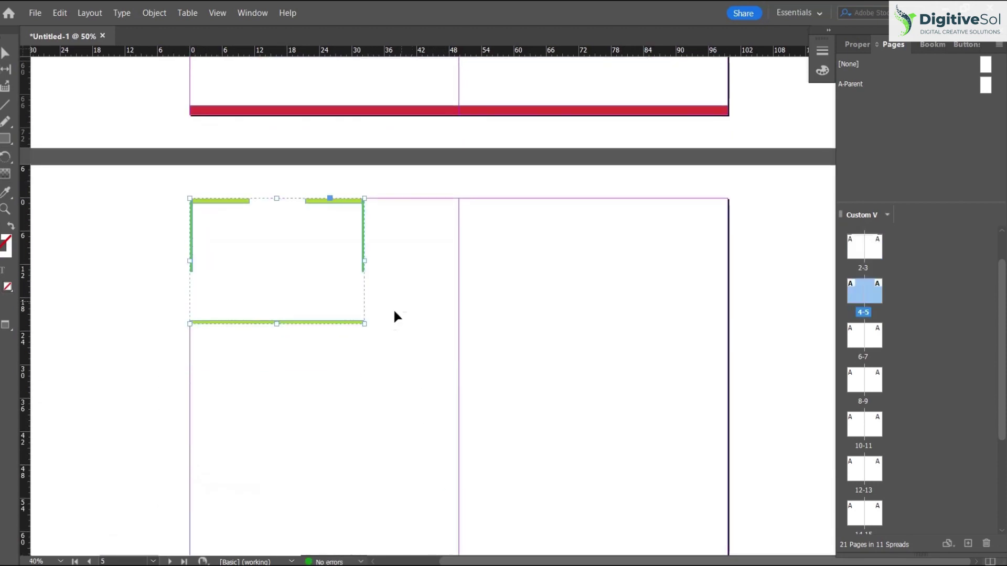
drag(362, 323, 511, 433)
scroll(515, 426, down, 3)
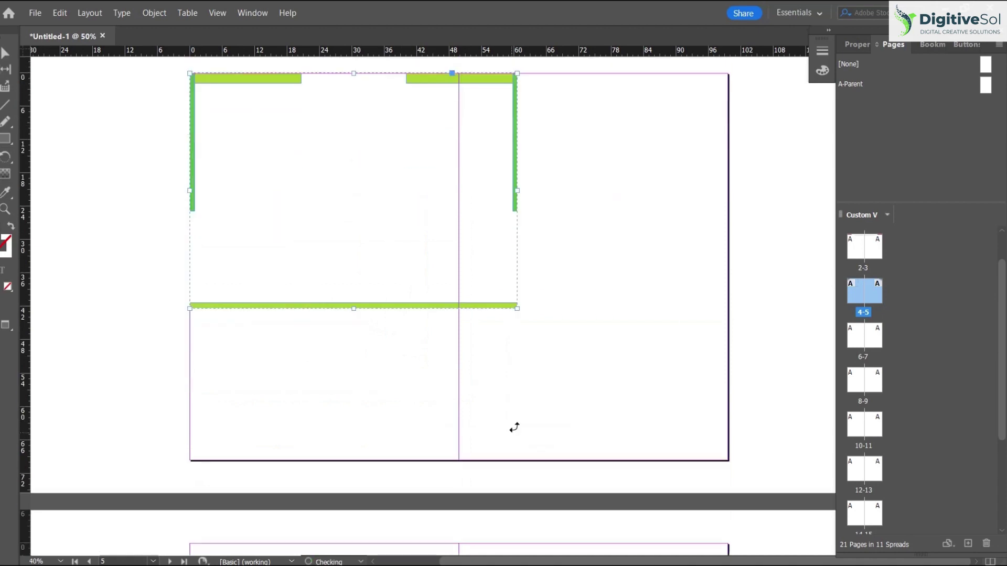
drag(518, 310, 703, 467)
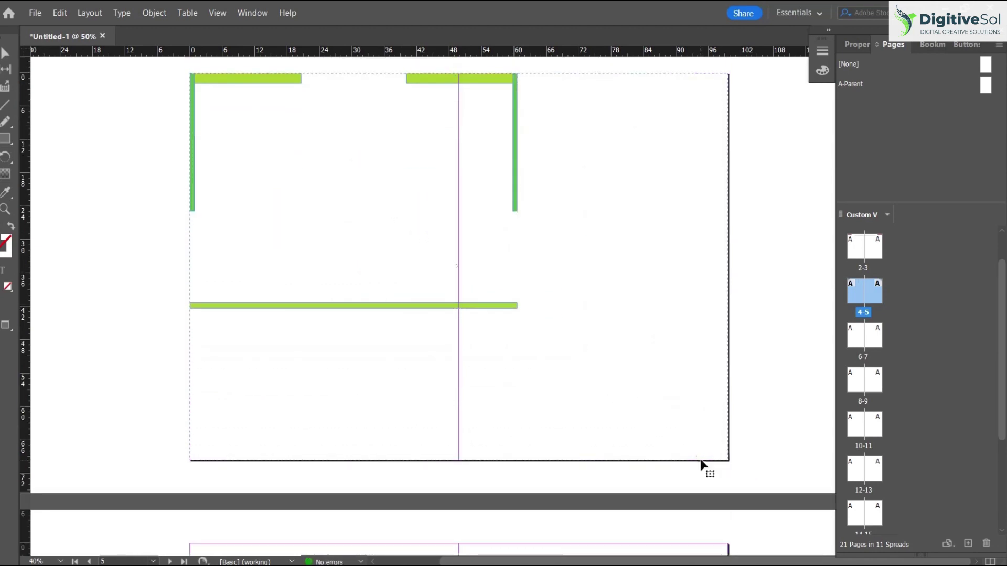
scroll(565, 362, up, 6)
ctrl+alt+click(568, 365)
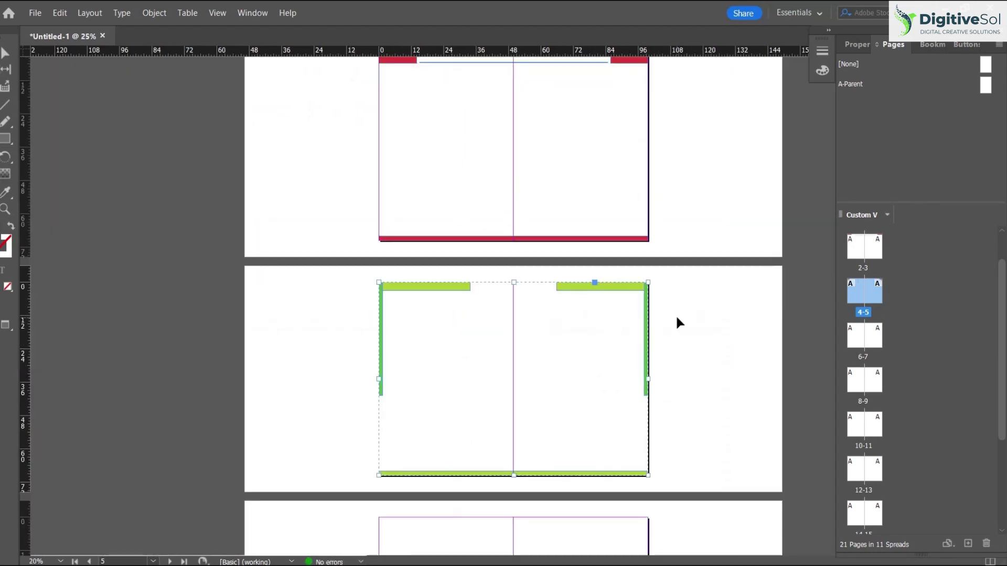
- Duplicate the green frames onto spread 6-7, then undo the duplicate
click(676, 313)
drag(607, 296, 607, 532)
click(668, 521)
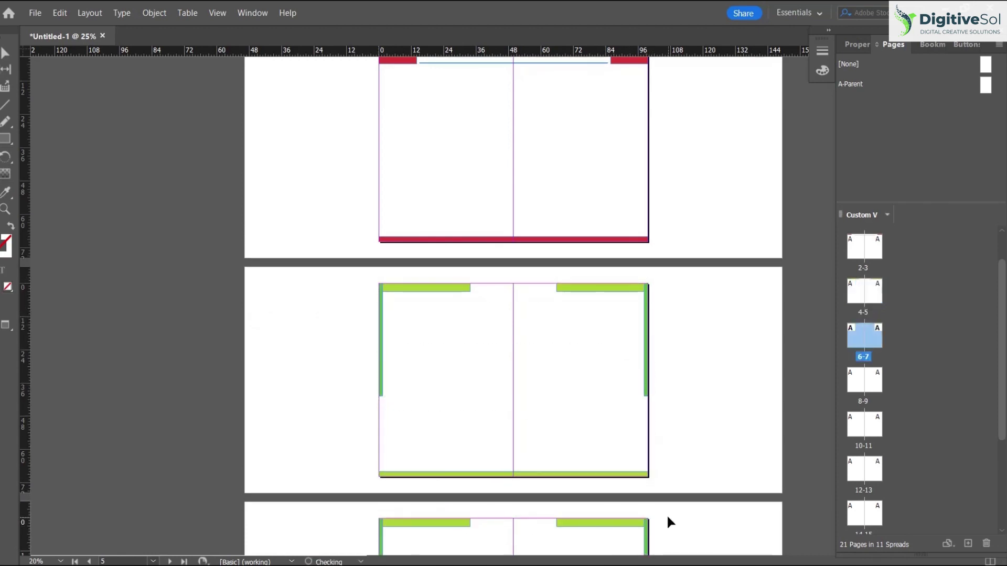
scroll(669, 522, down, 3)
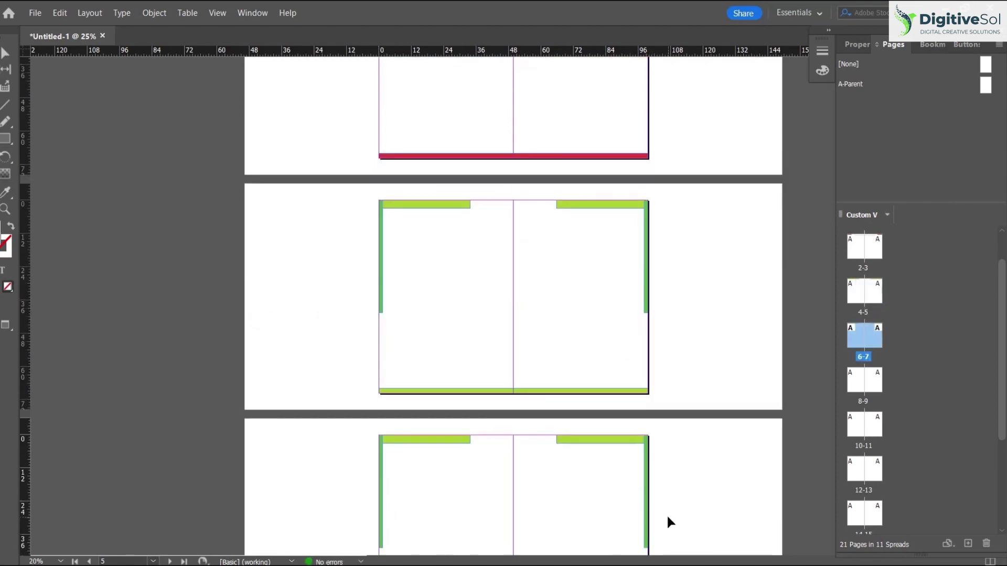
key(ctrl+z)
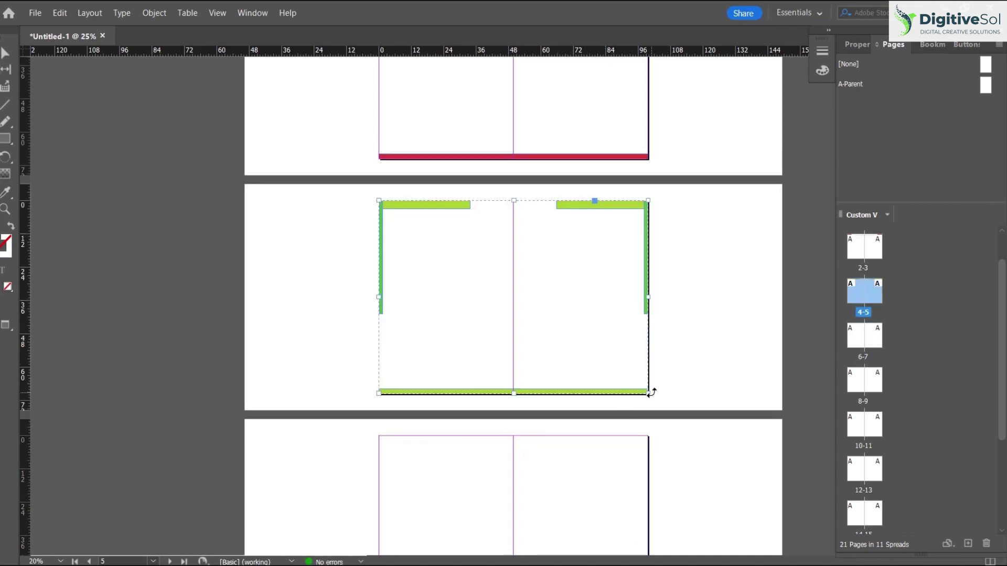
- Shrink the green frame group and park it on the pasteboard beside spread 4-5
drag(649, 393, 508, 294)
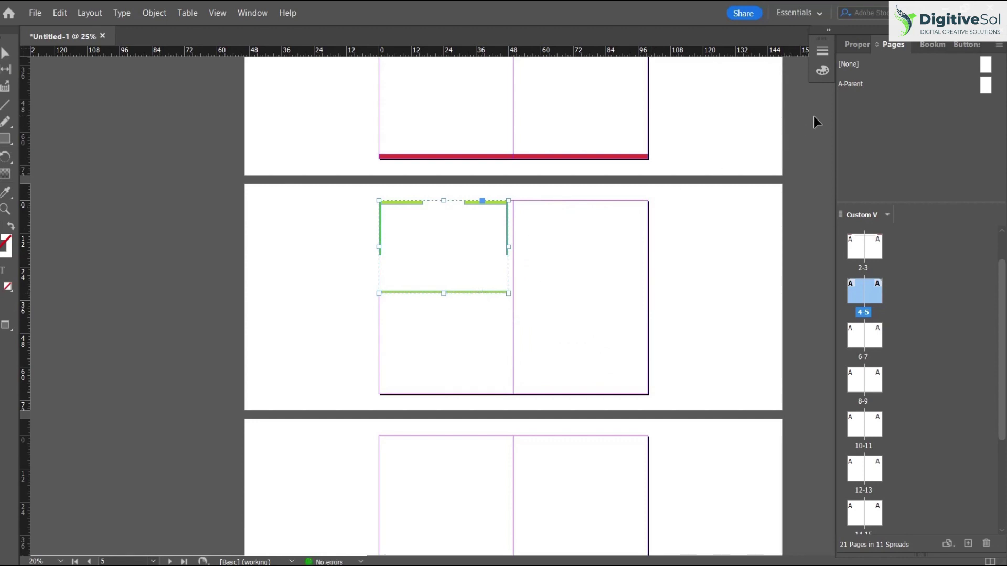
drag(499, 205, 362, 299)
scroll(531, 313, up, 2)
scroll(895, 403, down, 3)
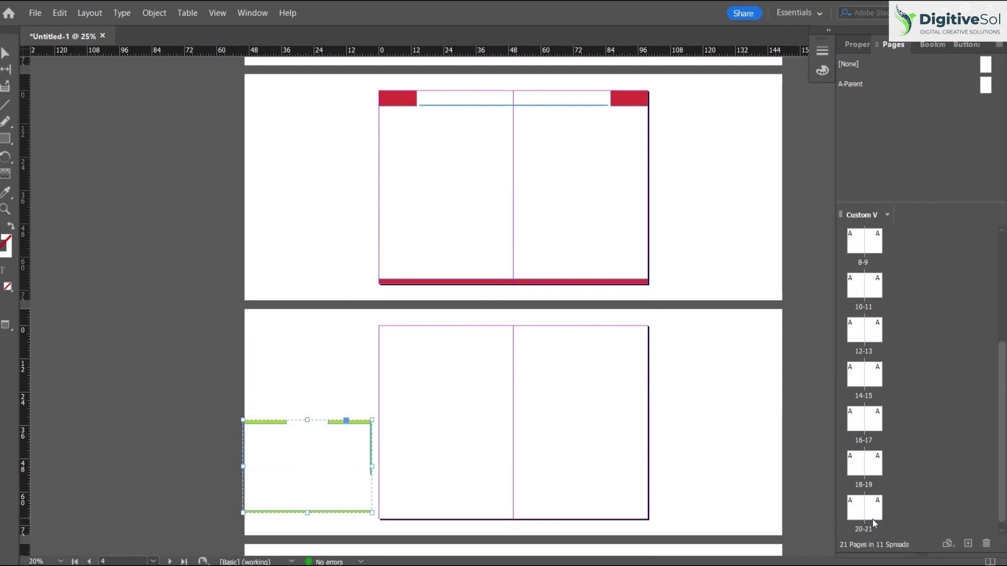
scroll(482, 338, up, 3)
scroll(480, 330, down, 2)
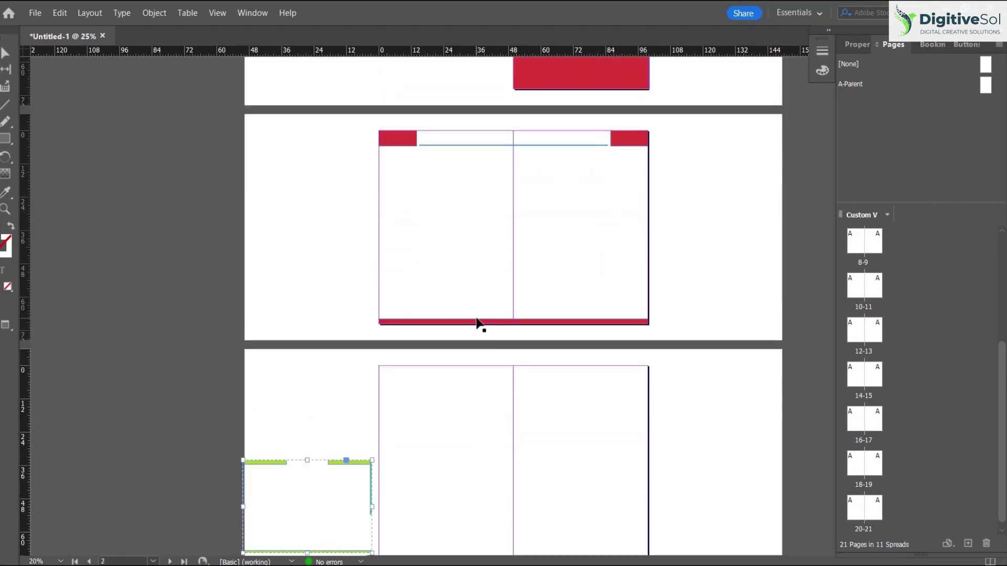
click(404, 143)
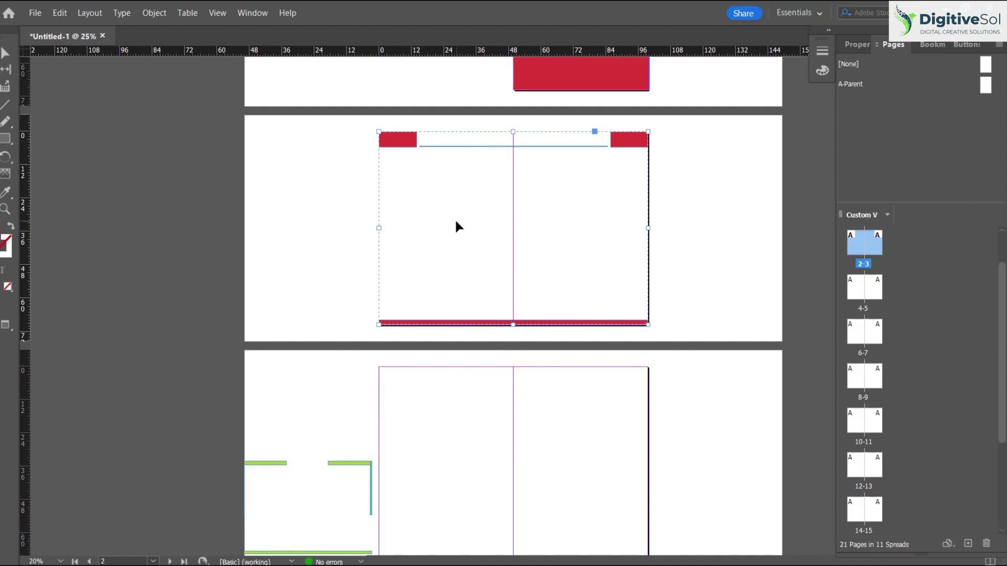
- Change the A-Parent's Number of Pages from 1 to 2 in Parent Options
click(854, 87)
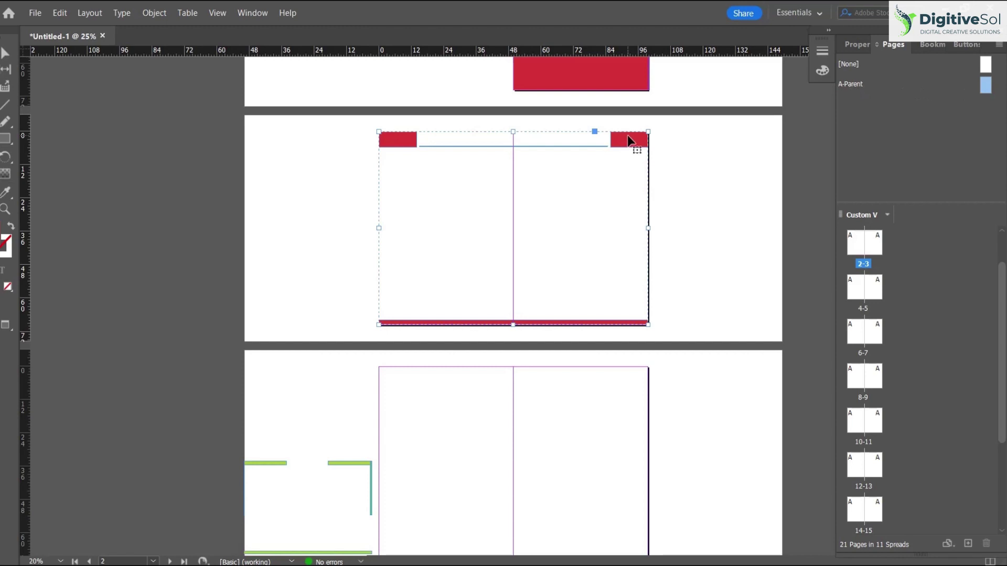
right_click(976, 90)
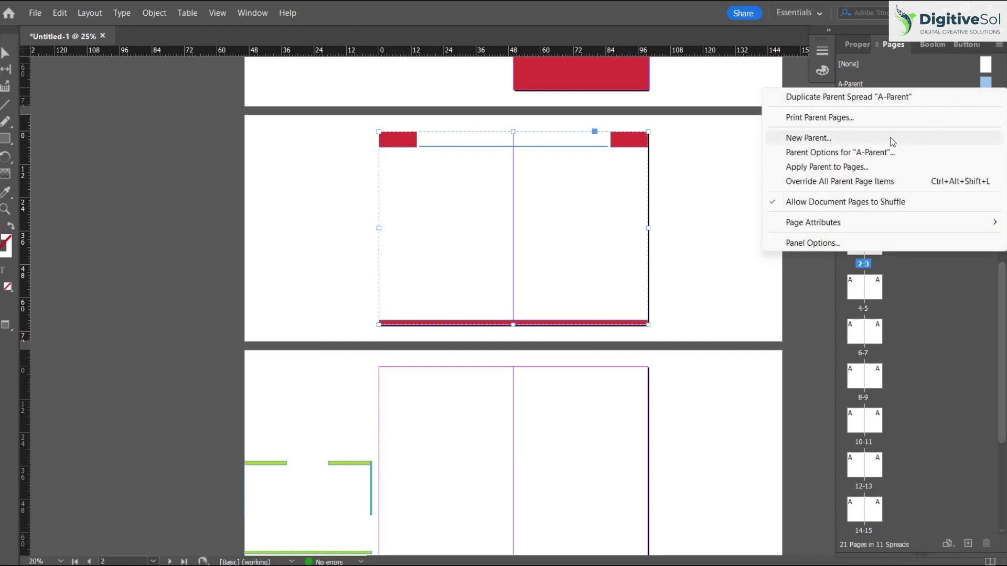
click(813, 154)
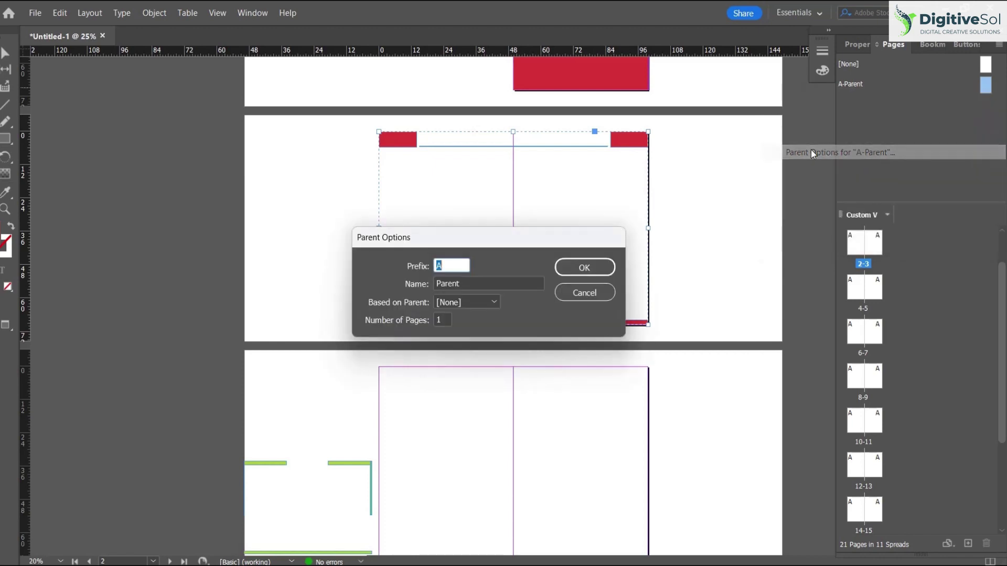
click(445, 318)
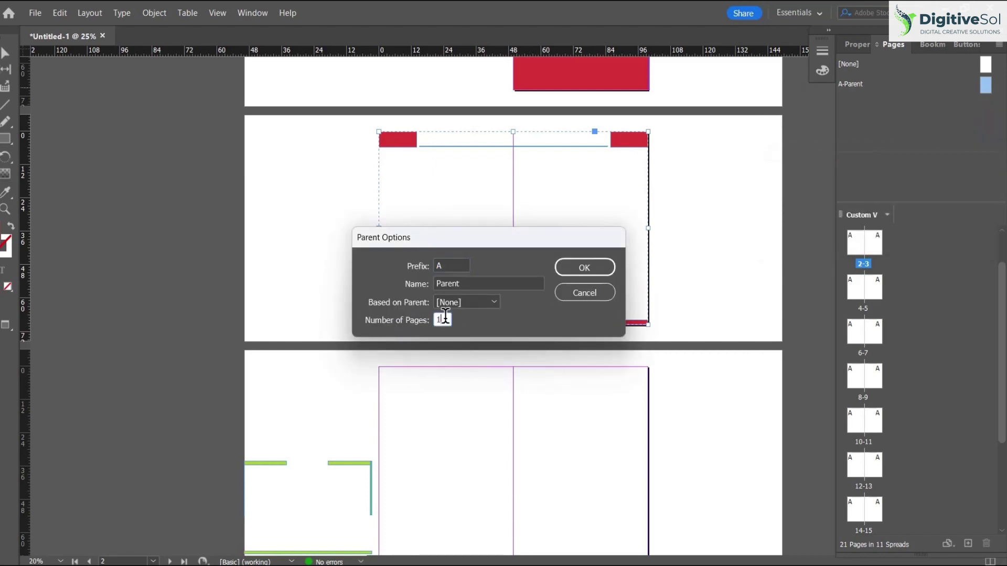
double_click(443, 320)
text(2)
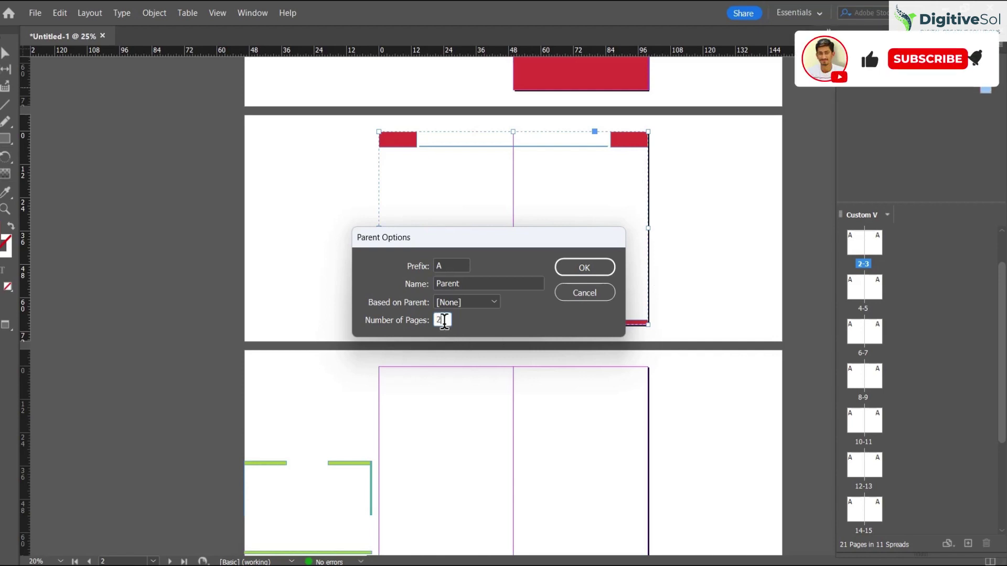
click(579, 274)
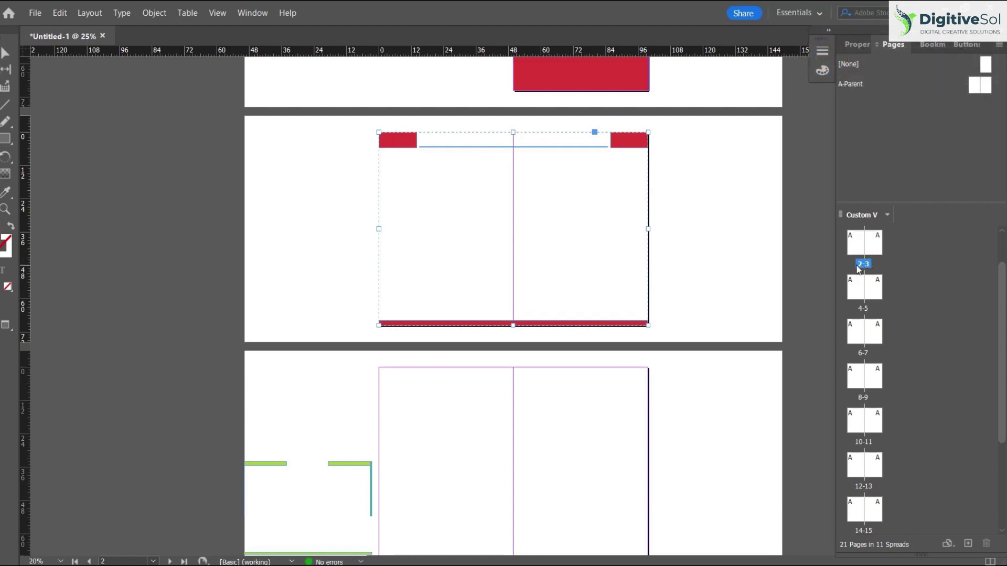
- Paste the red header and footer design in place onto the A-Parent spread
click(395, 156)
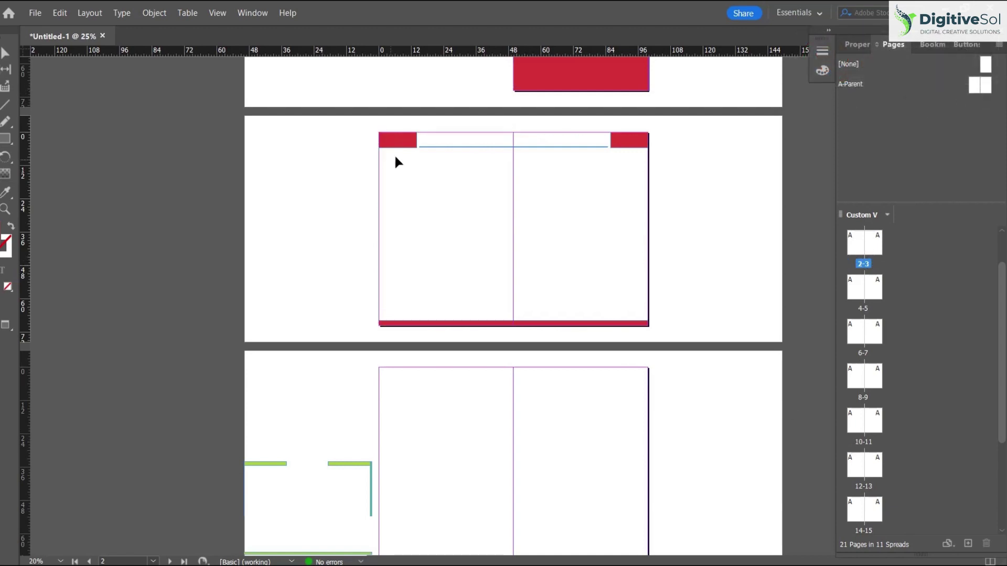
click(406, 157)
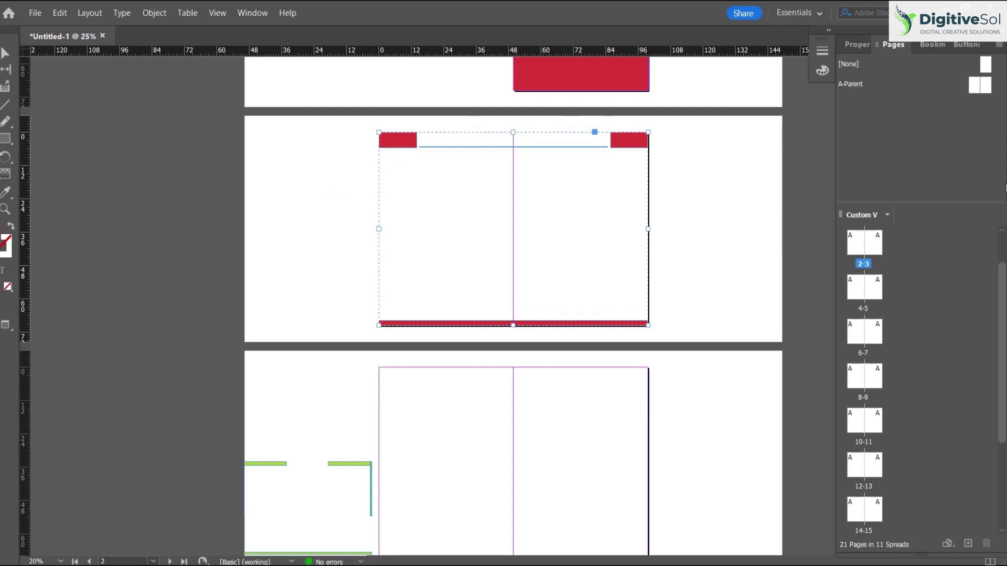
double_click(974, 90)
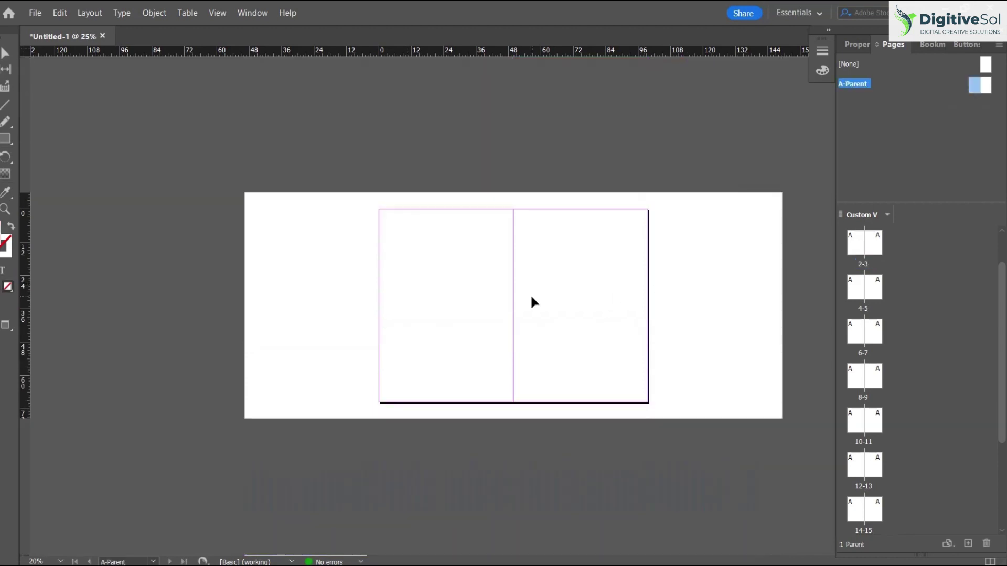
key(ctrl+alt+shift+v)
click(550, 291)
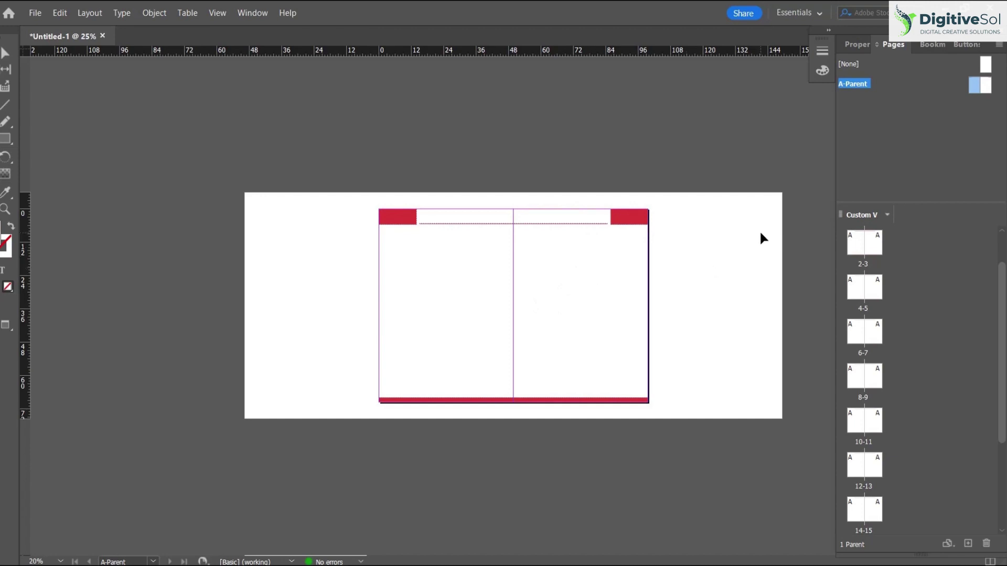
- Return to spread 2-3 and scroll through the spreads to confirm the red bars appear
double_click(860, 257)
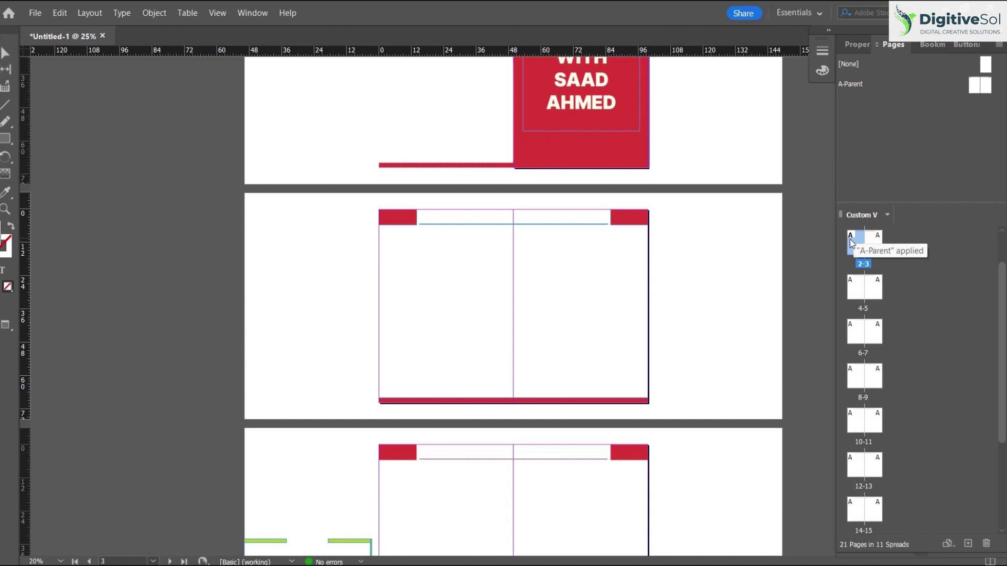
scroll(868, 293, down, 3)
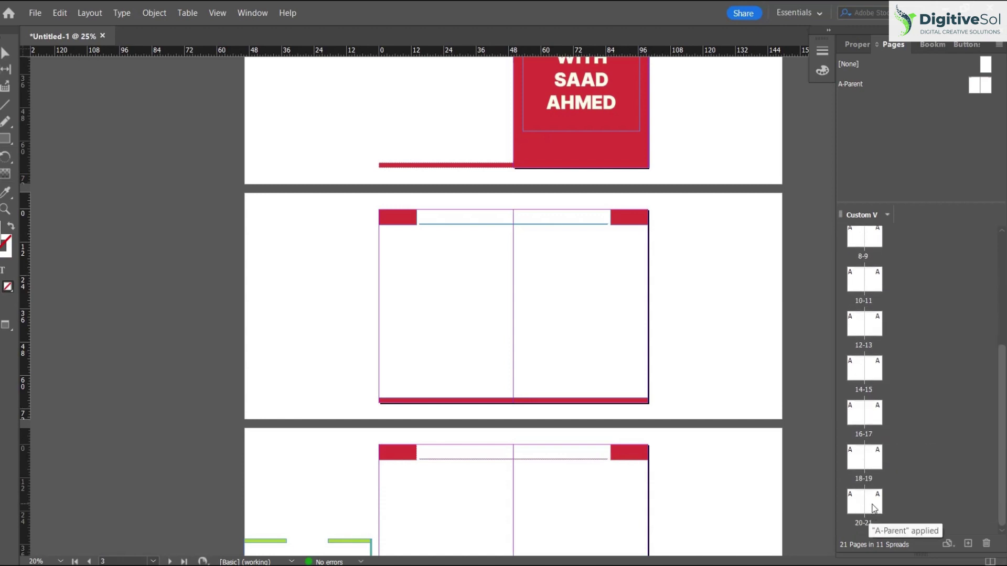
scroll(487, 452, down, 5)
scroll(484, 446, down, 10)
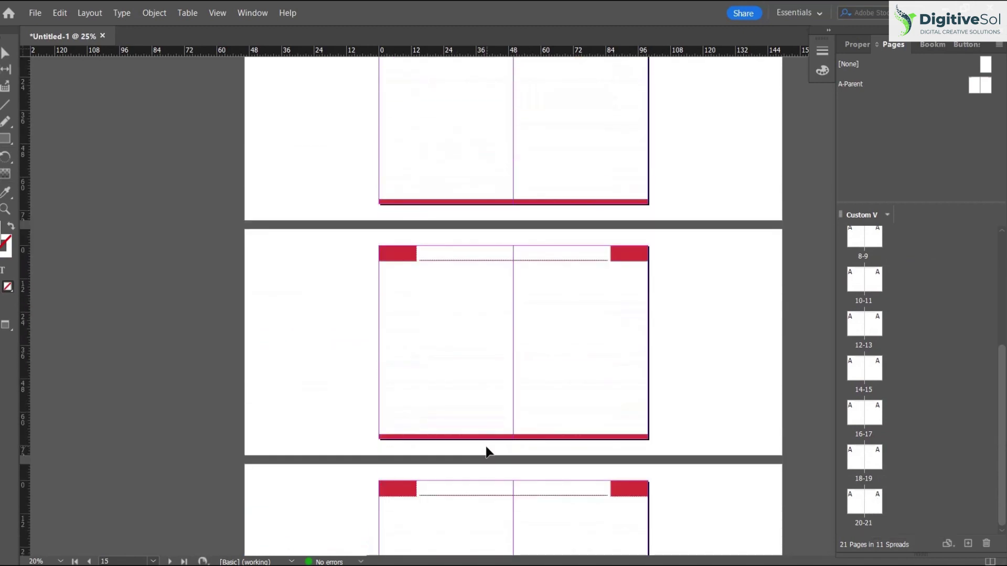
scroll(486, 447, up, 7)
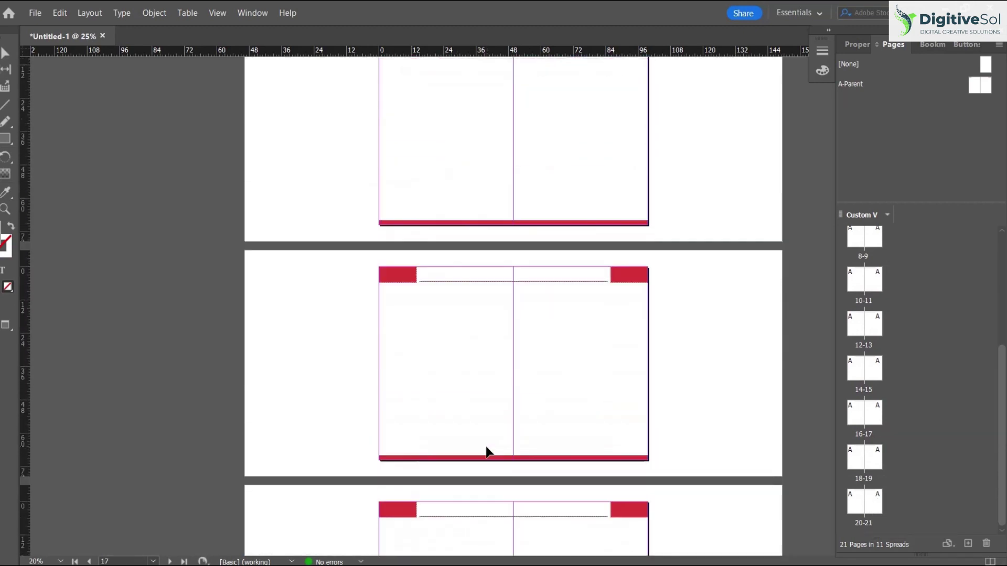
scroll(485, 447, up, 5)
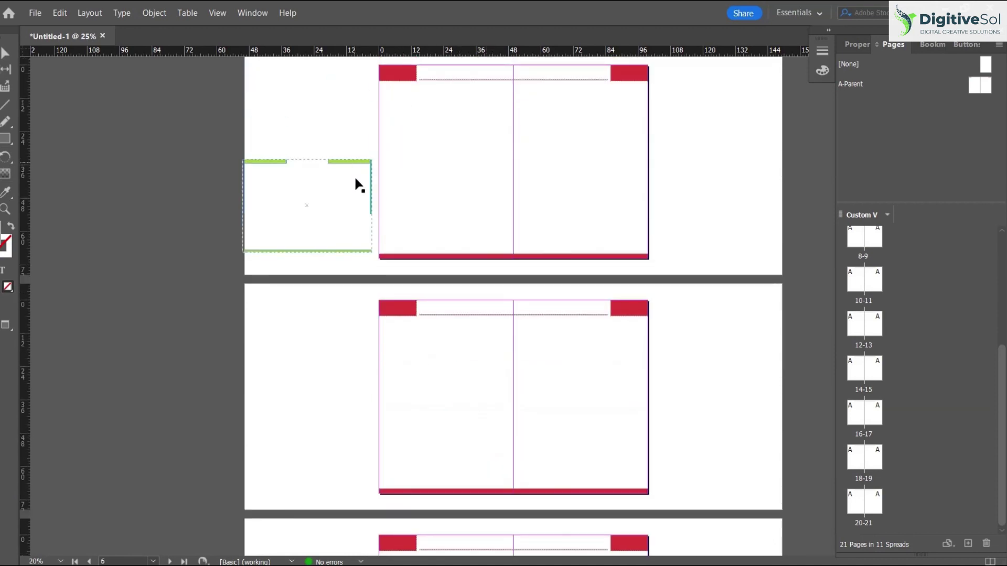
- Place and resize the green frame group on spread 6-7
drag(355, 184, 493, 391)
drag(484, 437, 539, 476)
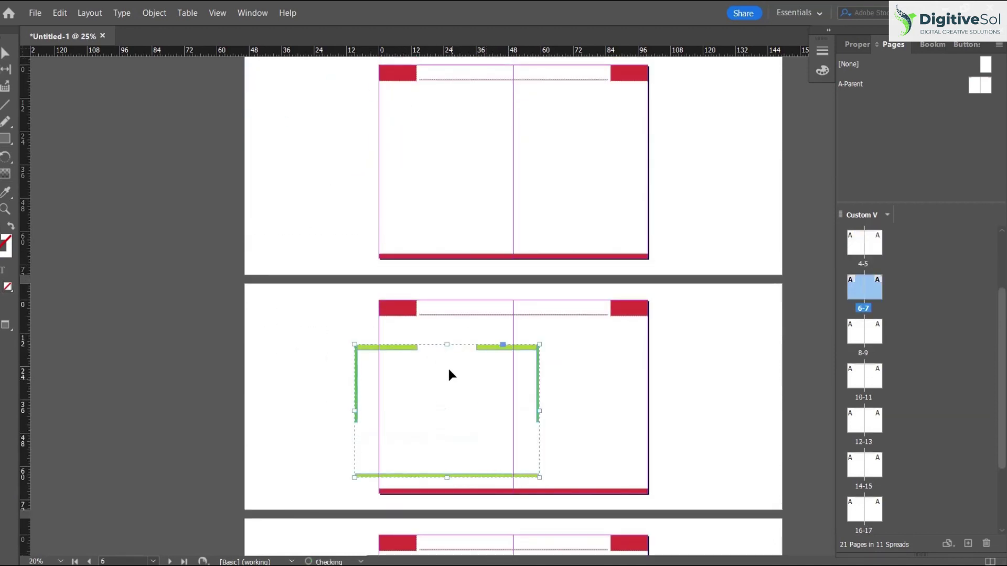
drag(478, 347, 426, 327)
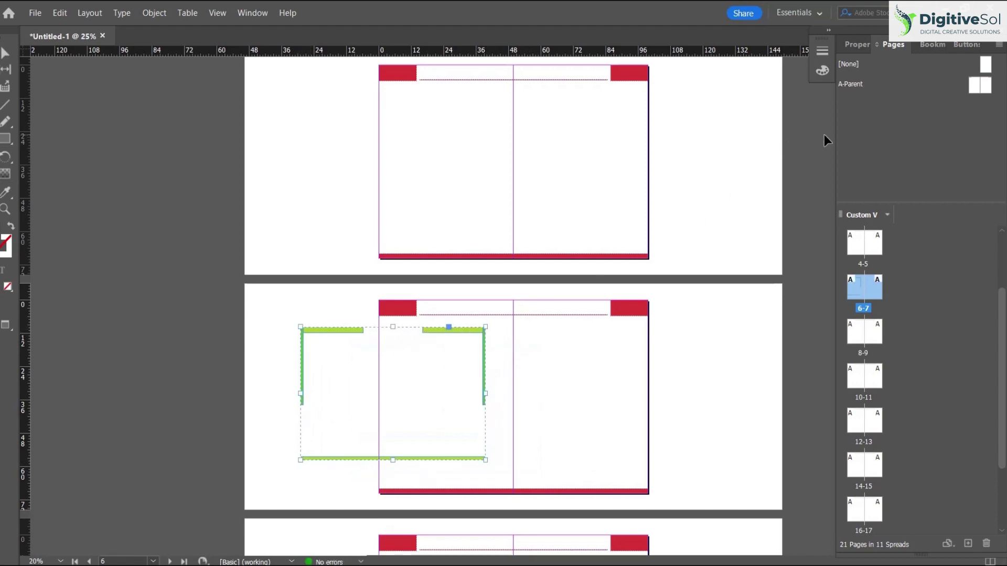
- Create a new two-page B-Parent spread with prefix B
right_click(891, 110)
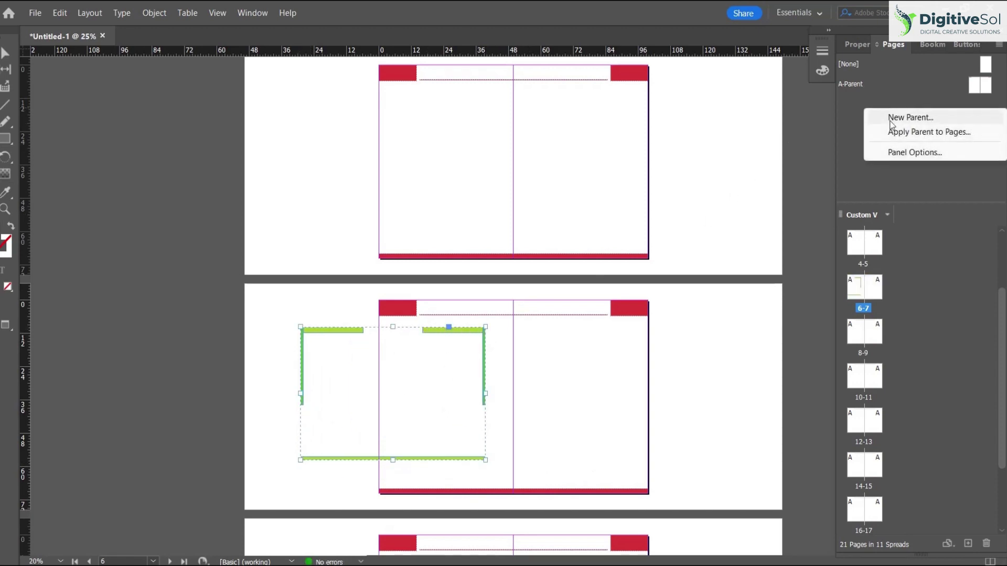
click(891, 122)
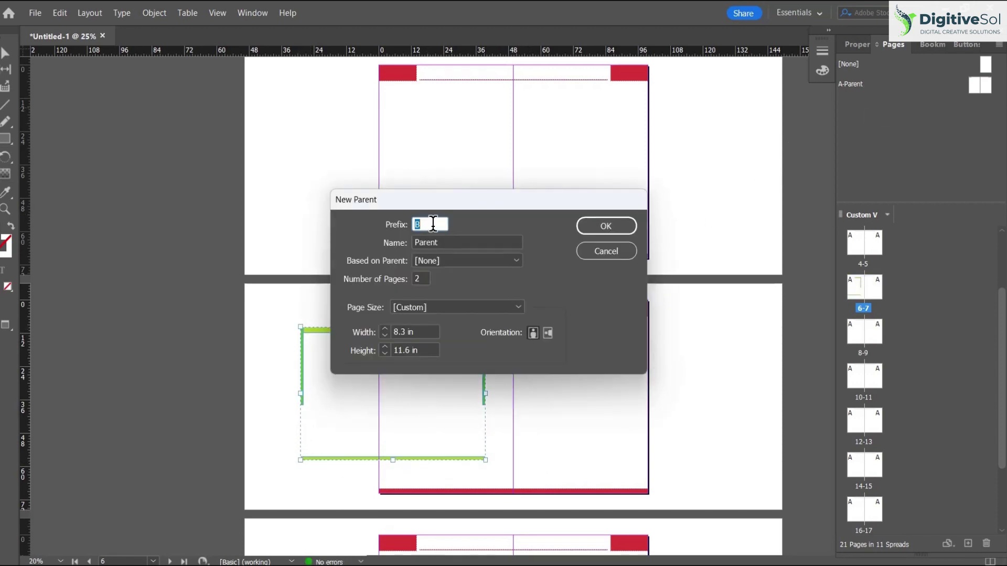
double_click(421, 279)
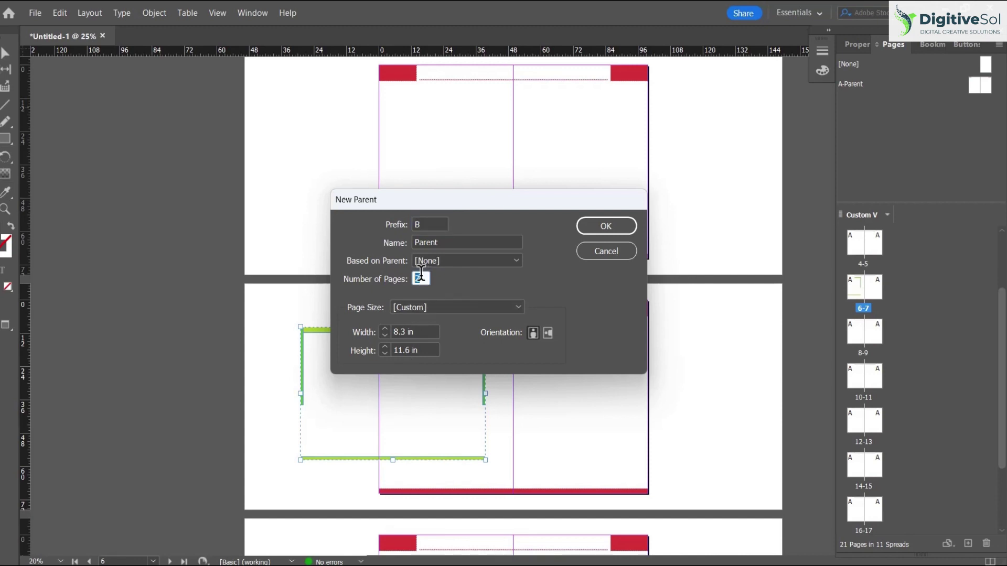
click(596, 227)
- Paste the green frame from spread 6-7 onto the B-Parent and stretch it to fill the spread
double_click(855, 289)
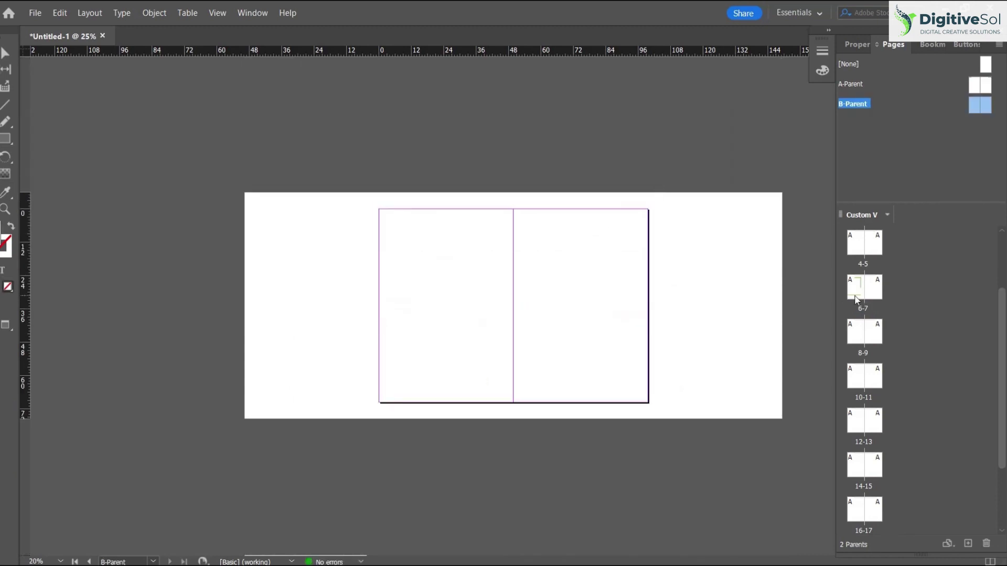
click(434, 241)
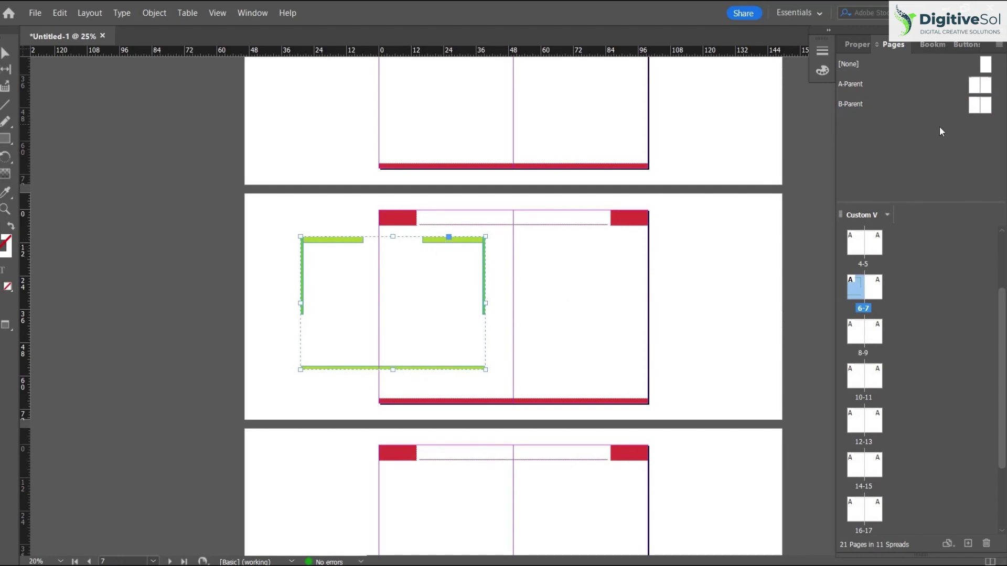
double_click(974, 109)
key(ctrl+v)
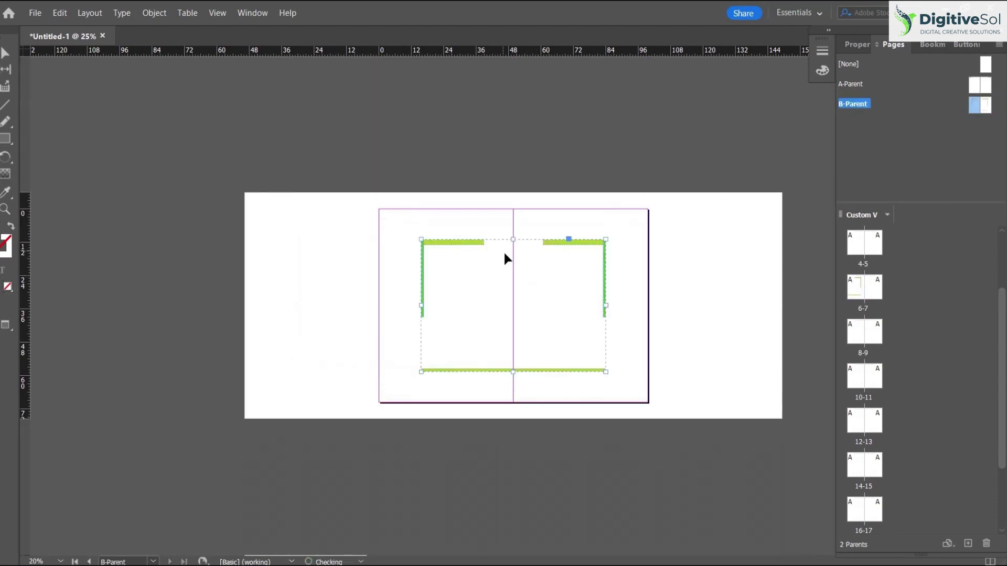
drag(468, 243, 426, 215)
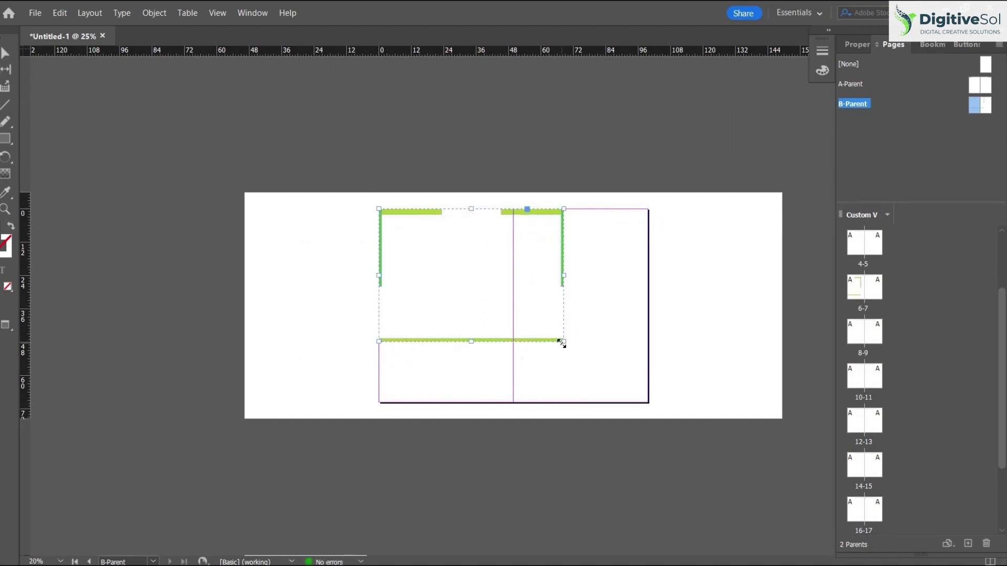
drag(564, 342, 649, 402)
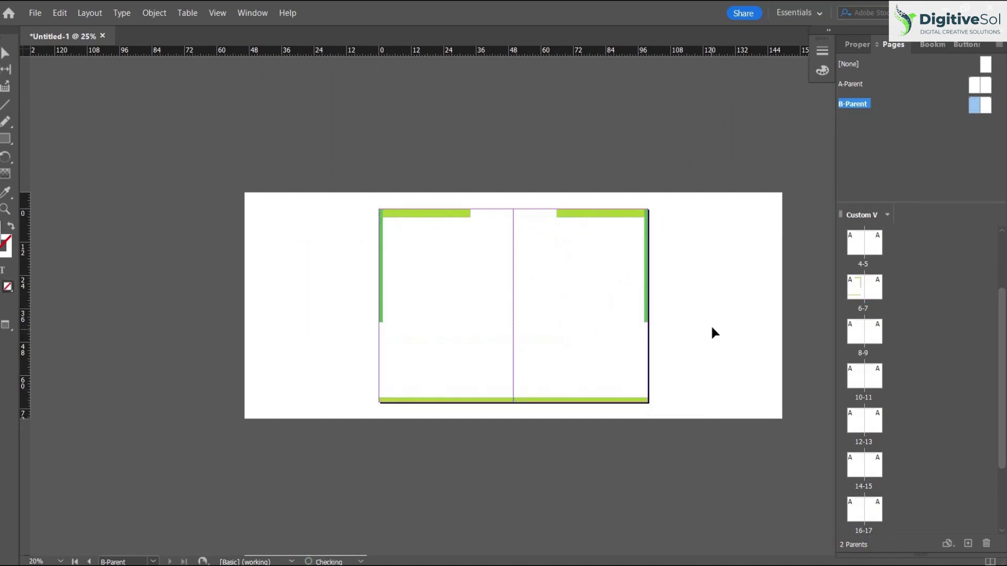
- Back on the document spreads, delete the leftover green frame from spread 6-7
double_click(857, 252)
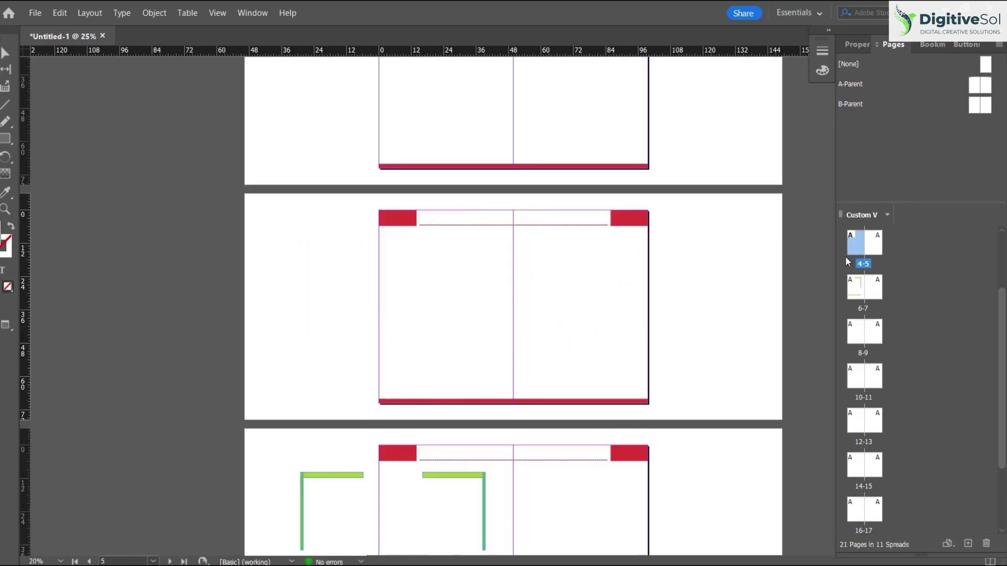
scroll(376, 448, down, 3)
click(333, 377)
key(Delete)
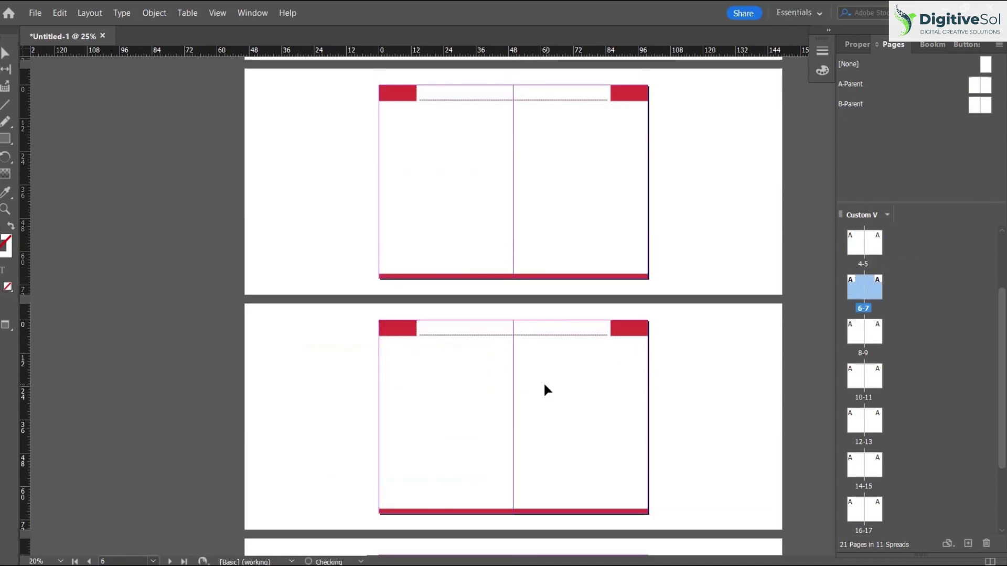
scroll(577, 389, down, 10)
scroll(617, 388, down, 15)
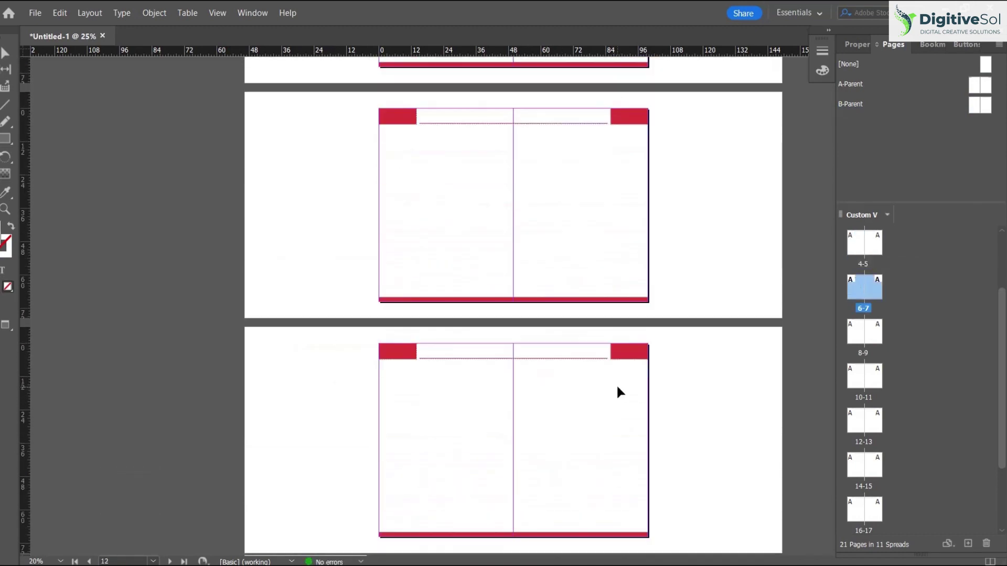
scroll(617, 389, up, 8)
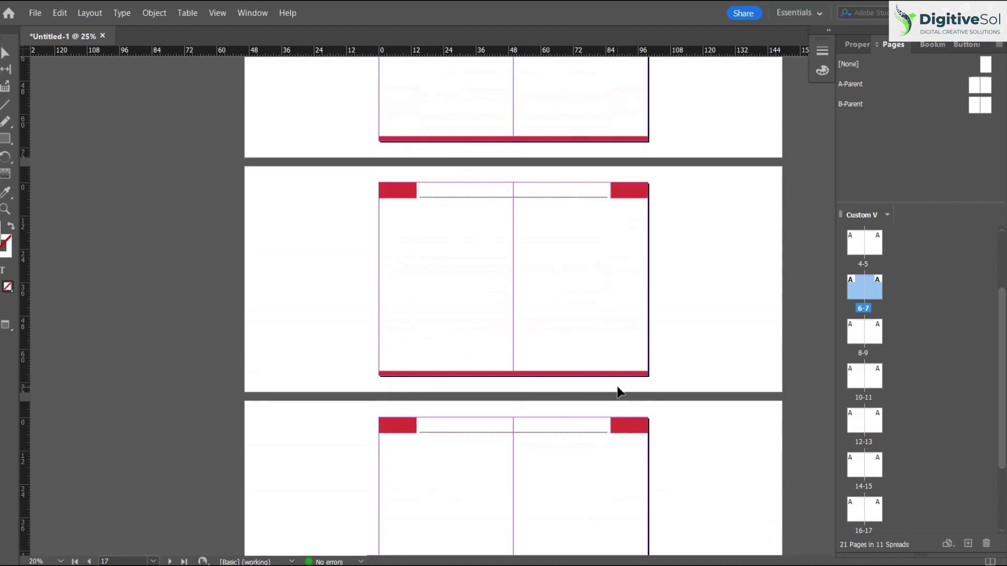
scroll(843, 344, up, 1)
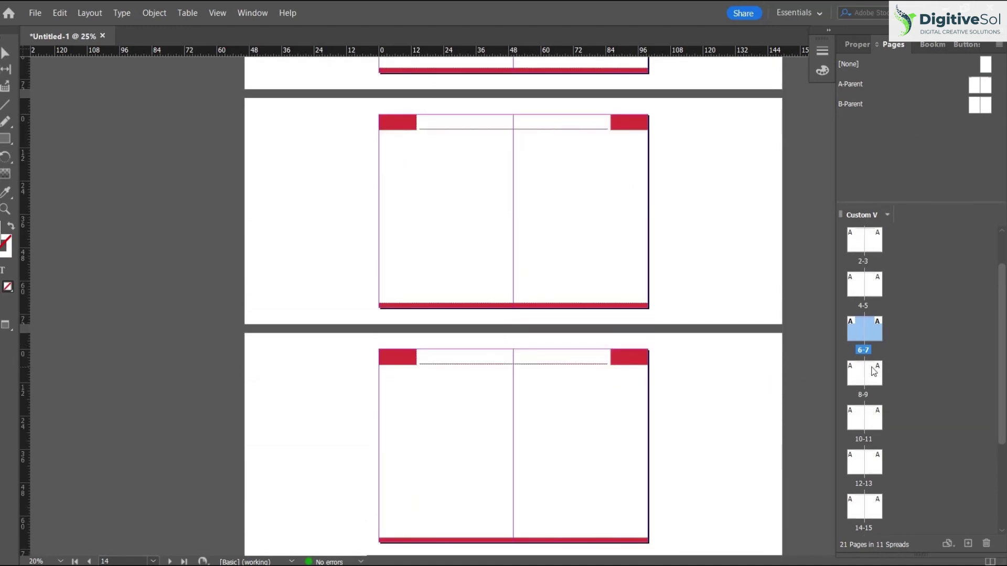
scroll(874, 341, down, 1)
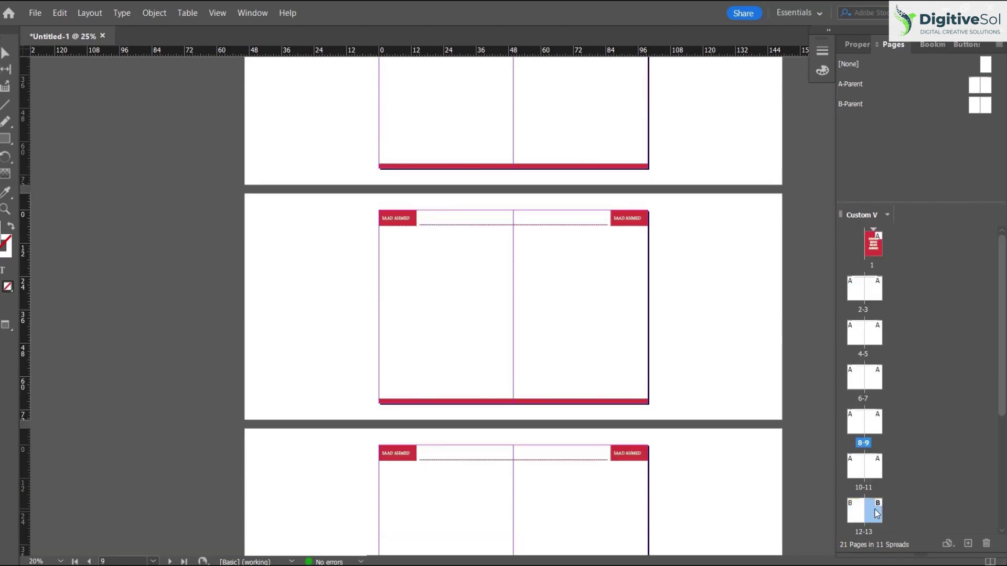
scroll(889, 471, down, 2)
scroll(888, 470, down, 3)
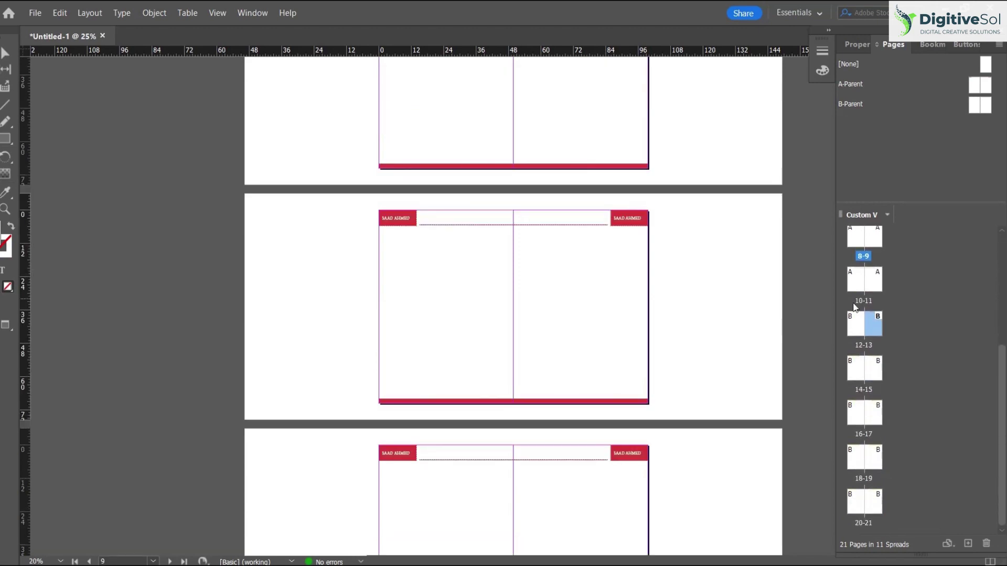
- Select pages 12–21 and apply B-Parent to them through Apply Parent to Pages
click(854, 333)
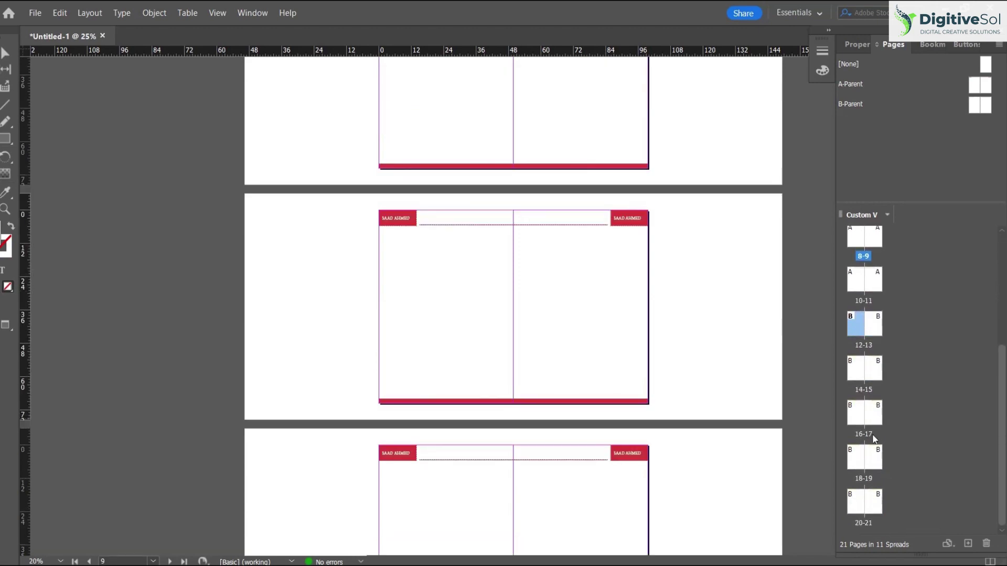
shift+click(879, 513)
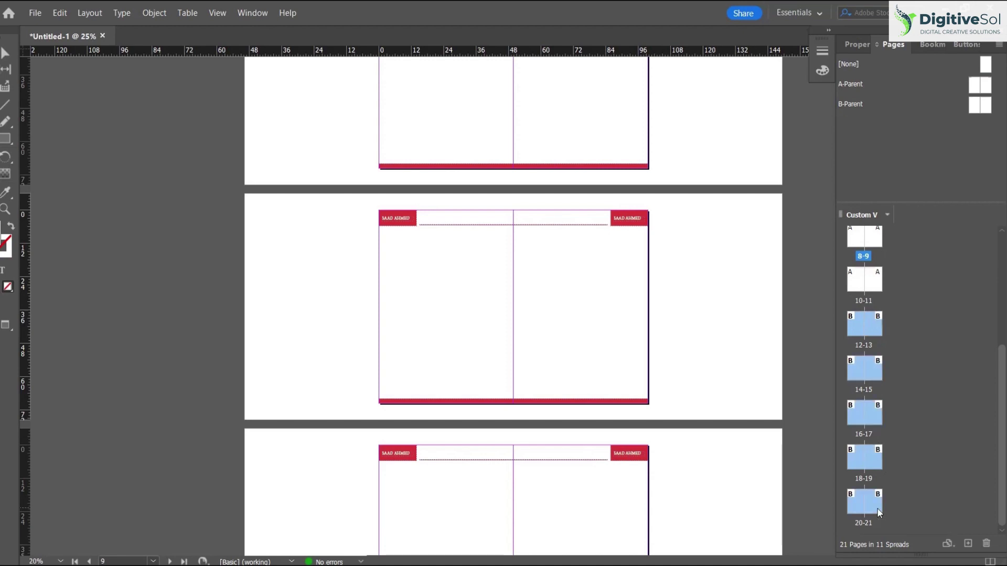
right_click(873, 512)
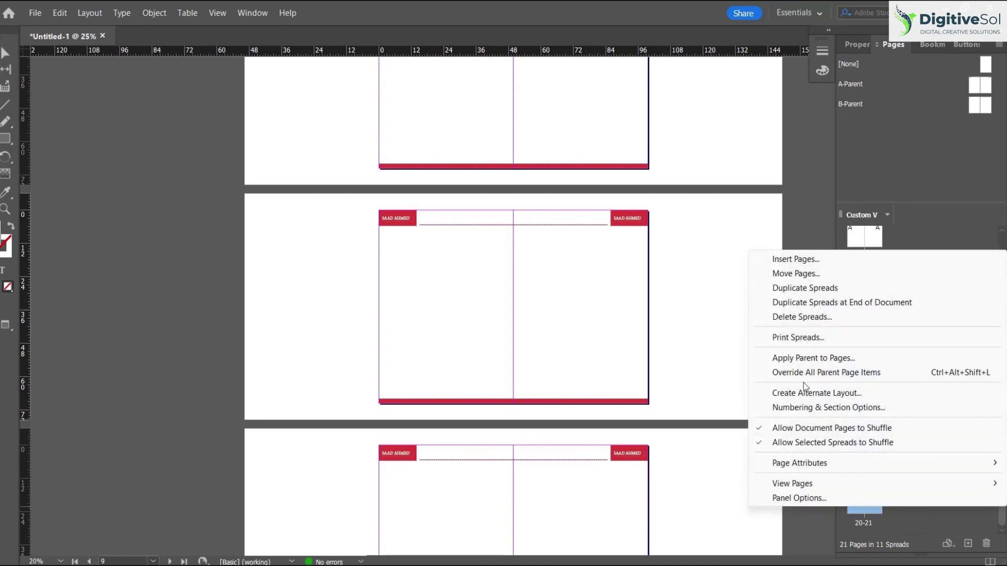
click(793, 360)
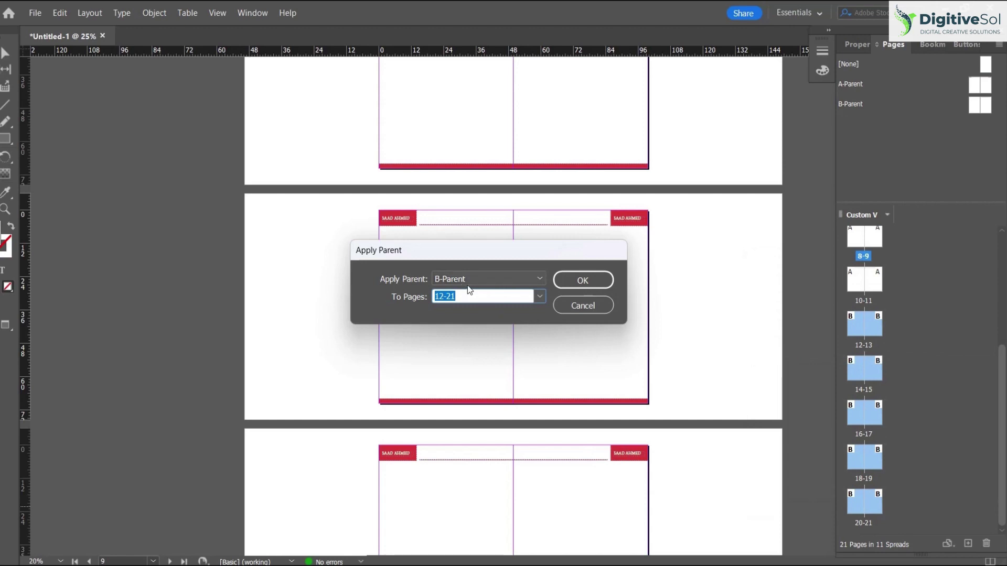
click(469, 280)
click(461, 309)
click(475, 278)
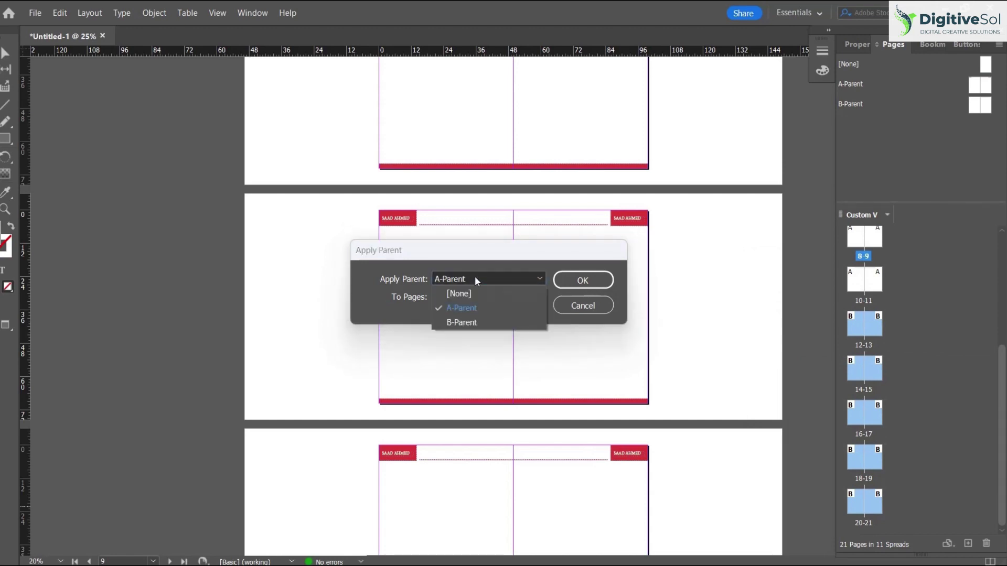
click(461, 322)
click(581, 286)
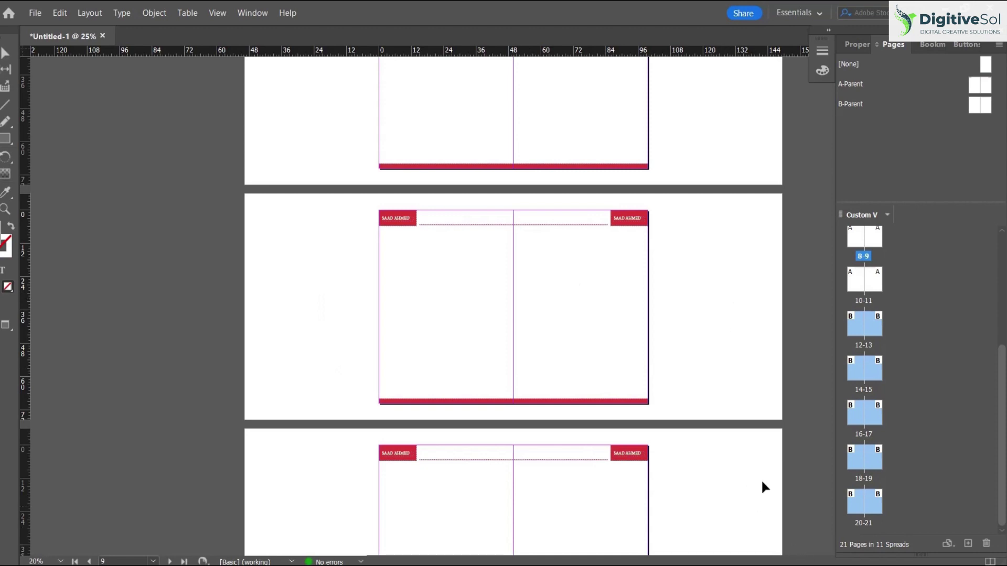
scroll(401, 338, up, 10)
- Check that spread 10-11 uses A-Parent and spread 12-13 uses B-Parent
scroll(900, 337, up, 3)
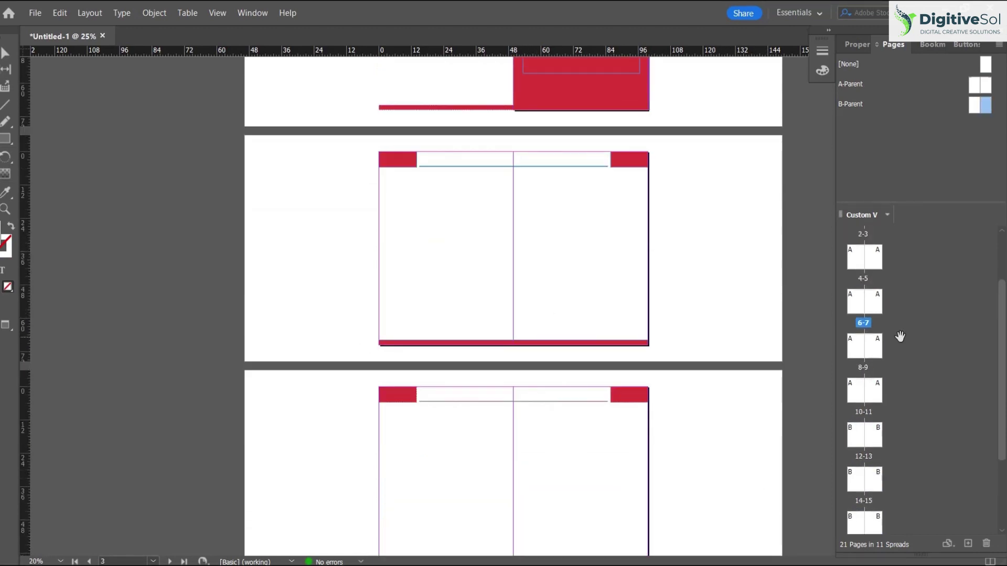
scroll(900, 336, up, 2)
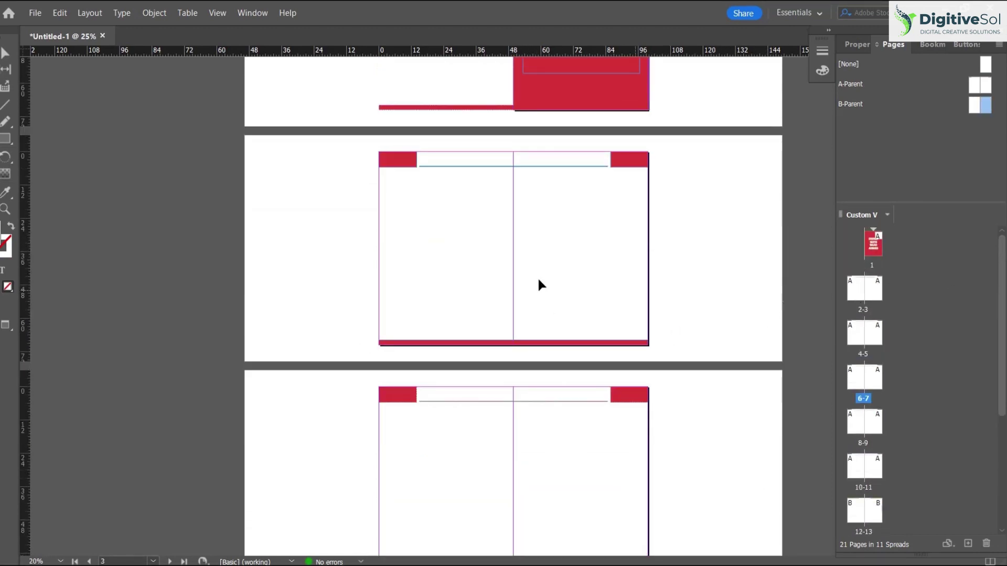
scroll(523, 282, down, 12)
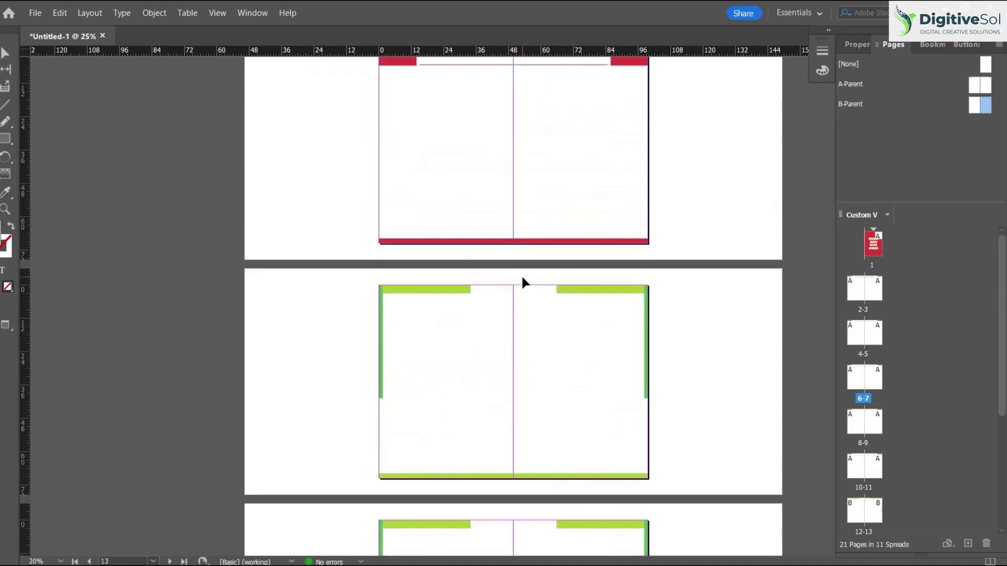
scroll(530, 273, up, 2)
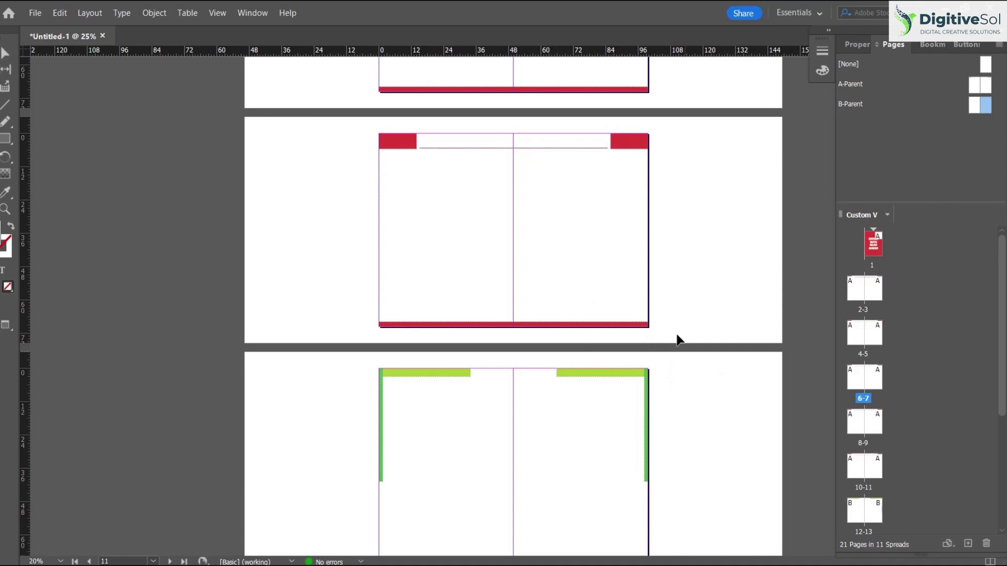
scroll(614, 338, down, 2)
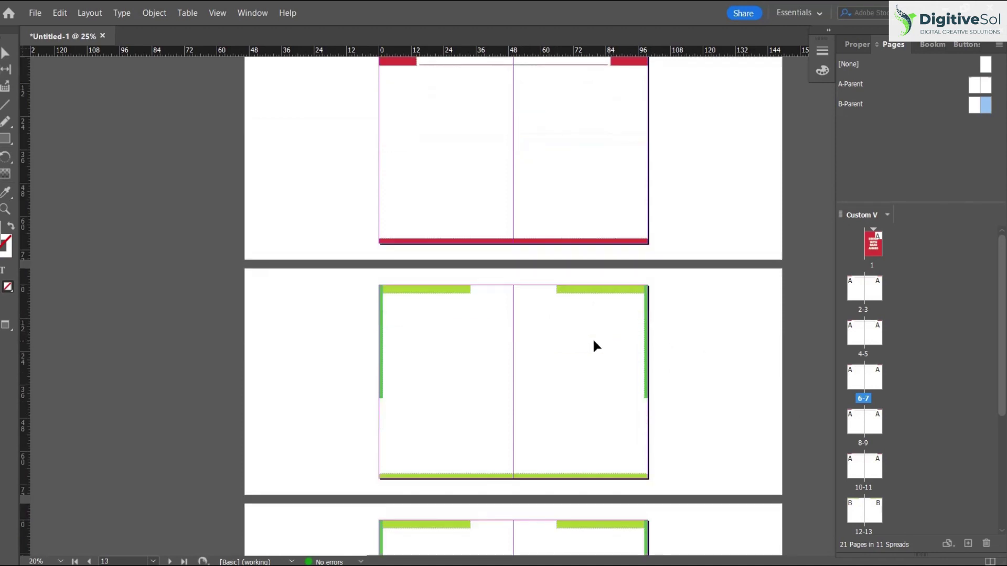
alt+click(855, 466)
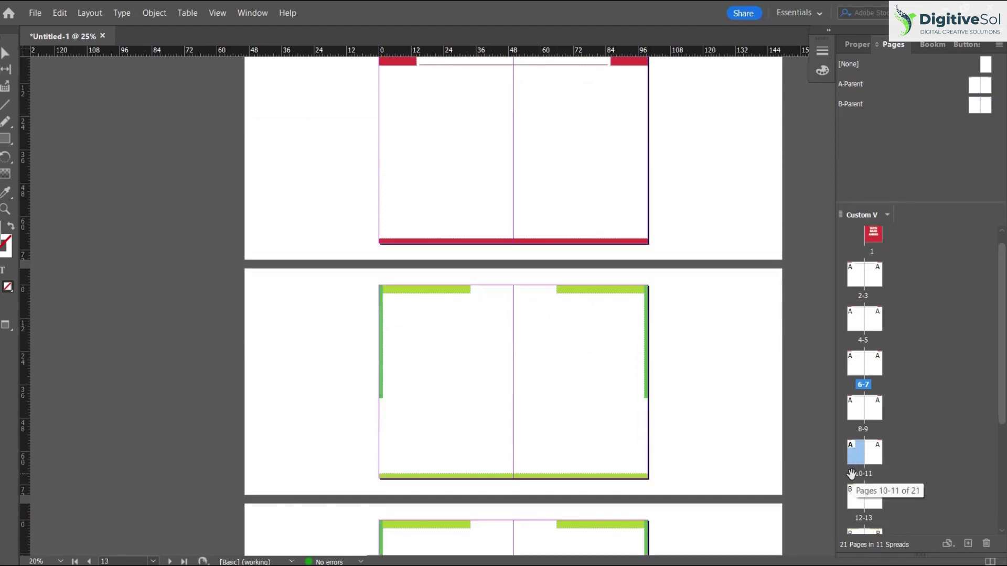
alt+click(856, 510)
- Scroll through the green B-Parent spreads, then zoom in on spread 2-3's red header
scroll(743, 421, down, 2)
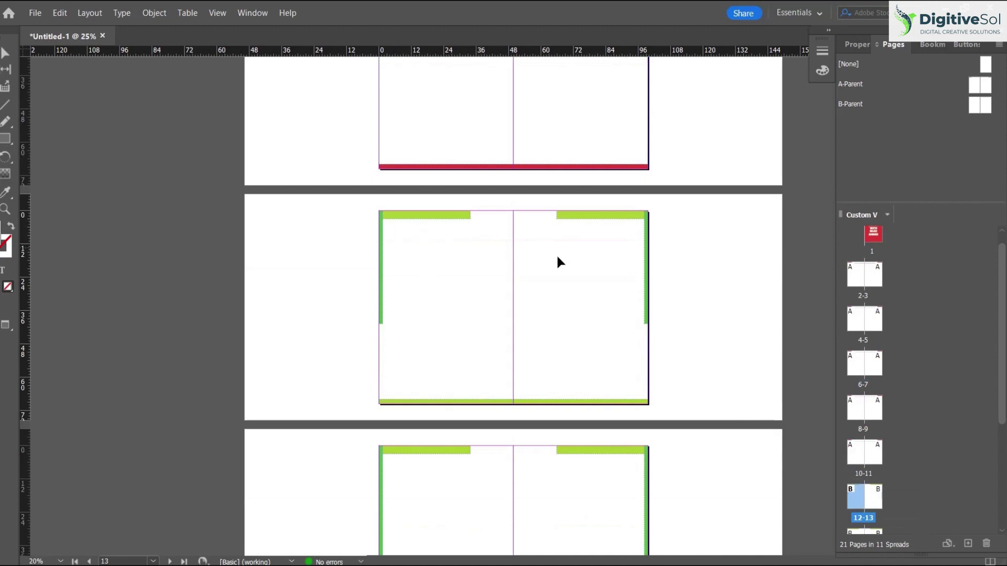
scroll(606, 244, down, 8)
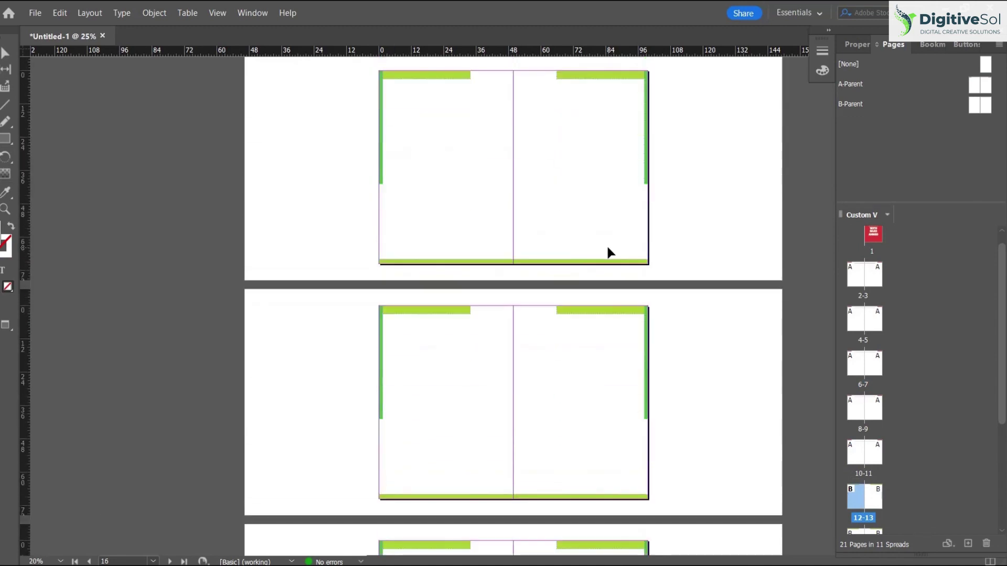
scroll(608, 253, down, 3)
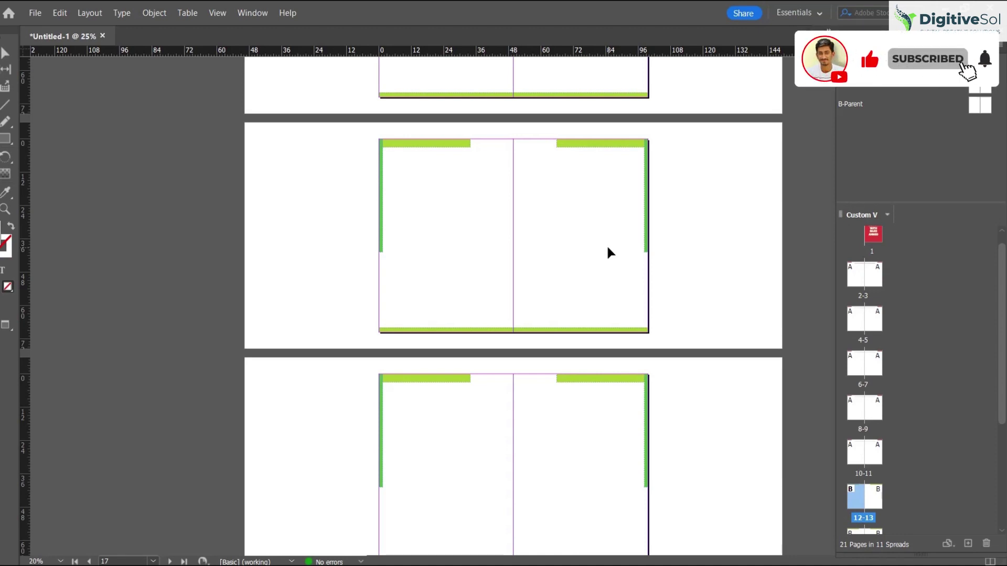
scroll(606, 244, up, 15)
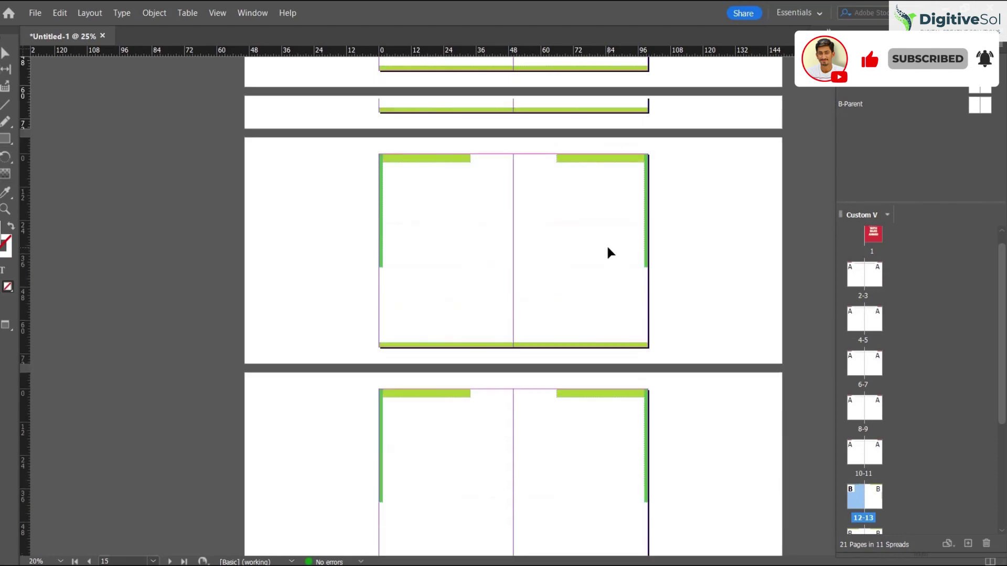
scroll(606, 244, up, 10)
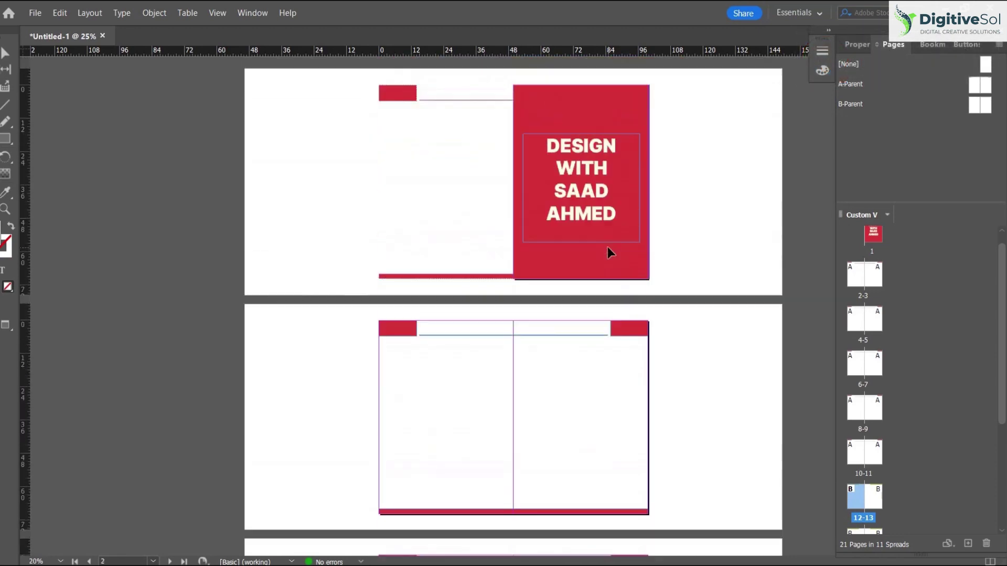
click(612, 362)
scroll(611, 362, up, 2)
- On the A-Parent, draw a text frame on the right page and type the designer's name in capitals
scroll(619, 328, left, 3)
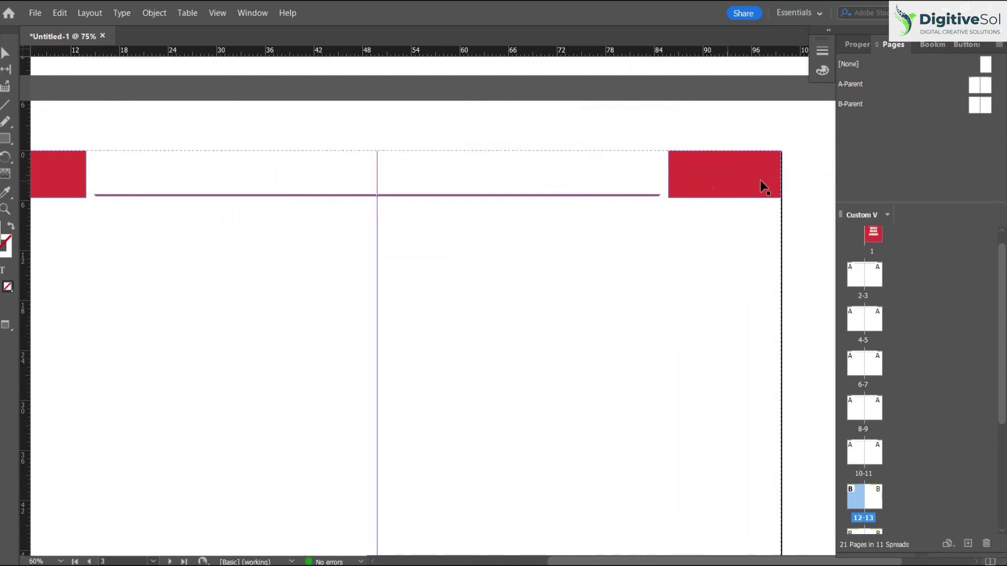
double_click(985, 87)
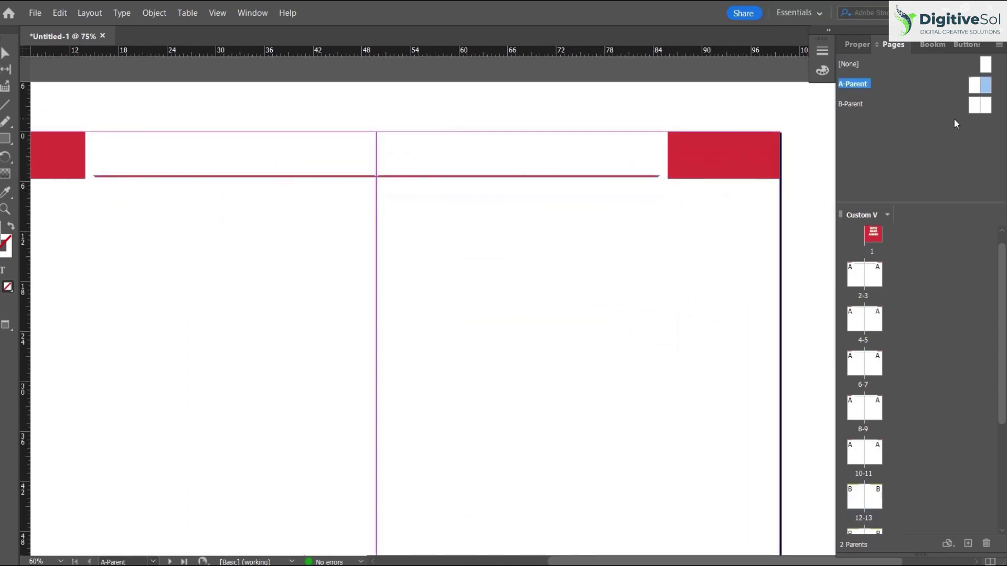
key(b)
key(t)
drag(414, 233, 644, 298)
key(Caps_Lock)
text(SAAD AHMED)
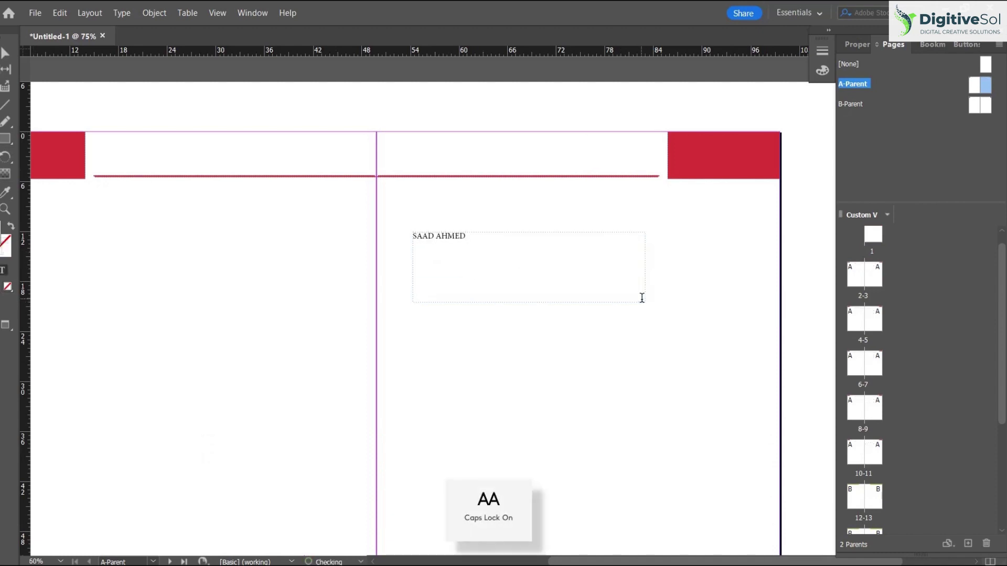
- Colour the name text a light cream in the Color Picker
key(ctrl+a)
double_click(6, 243)
click(668, 209)
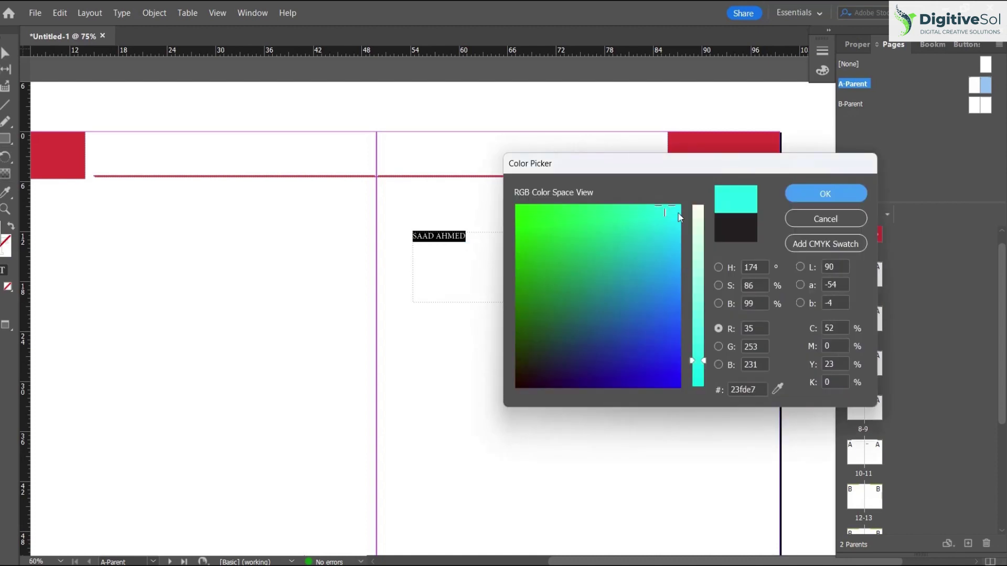
drag(698, 377, 699, 208)
click(843, 197)
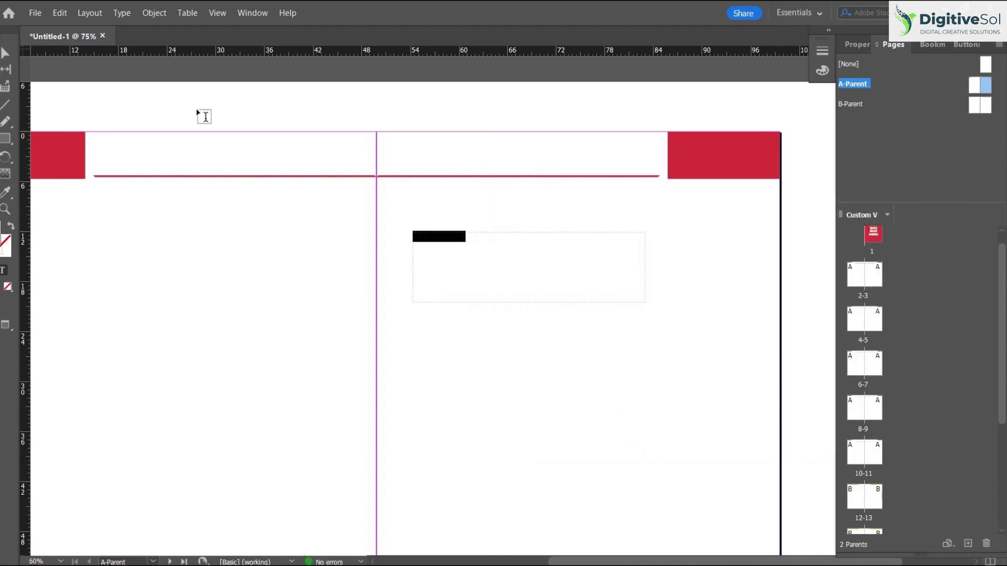
- Shrink the name frame and fit it inside the top-right red header block
key(Escape)
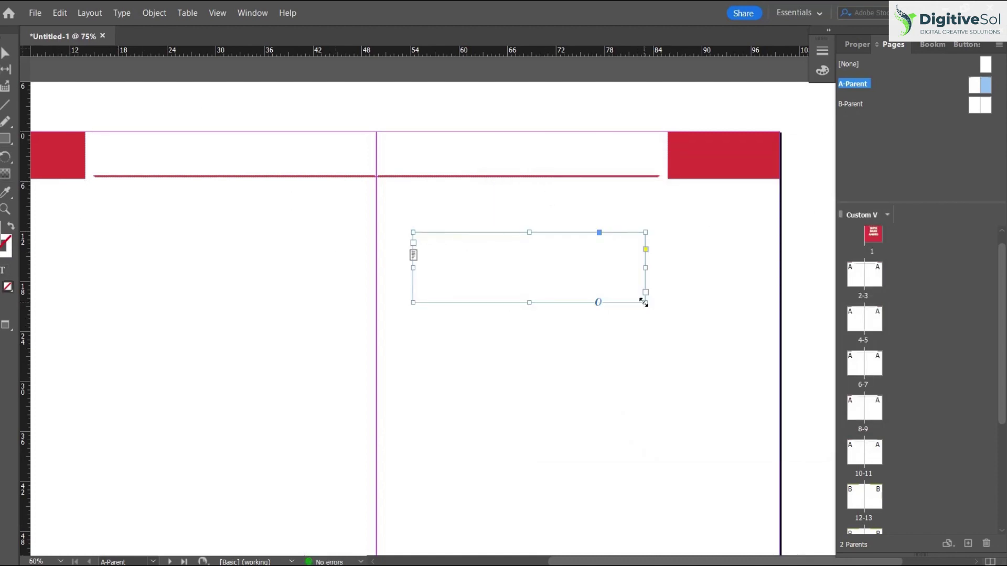
drag(645, 302, 525, 261)
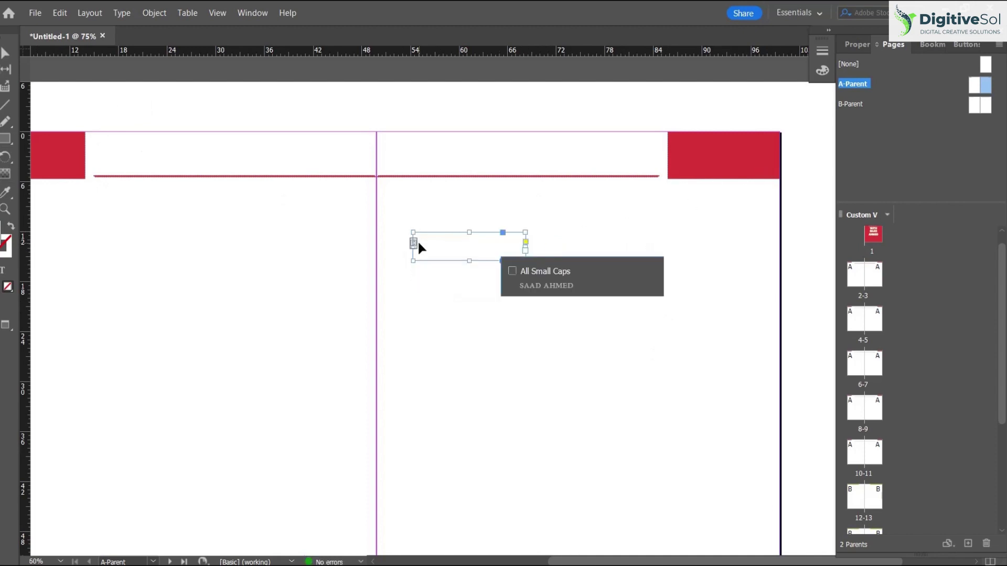
drag(428, 239, 692, 144)
scroll(546, 233, right, 5)
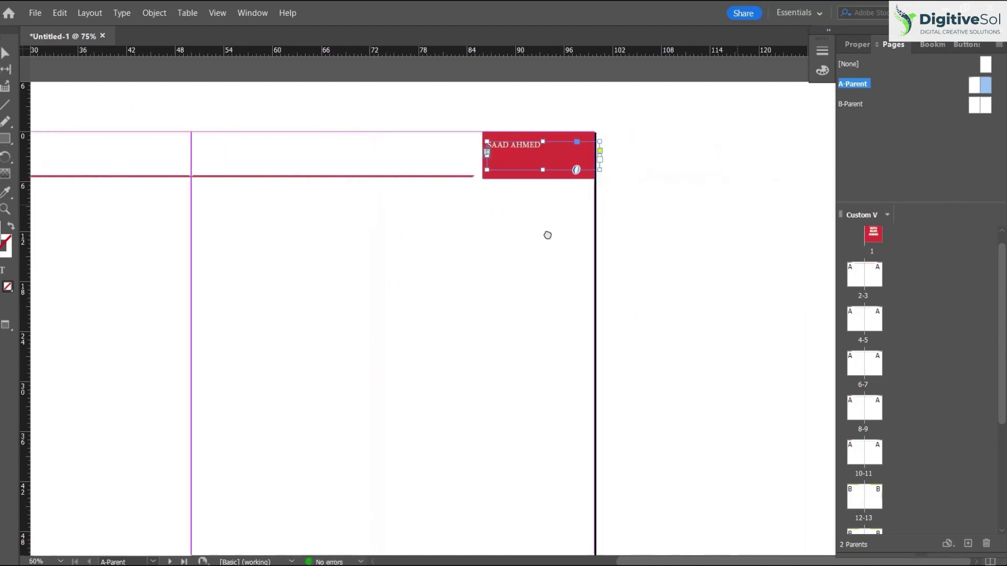
drag(599, 171, 720, 174)
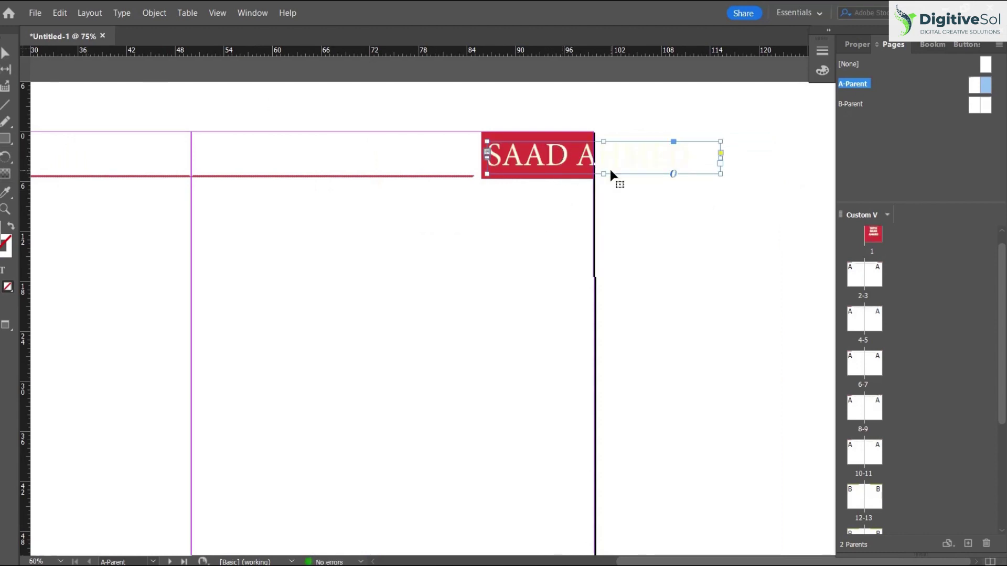
drag(721, 159, 547, 153)
- Place a copy of the name label in the top-left red header block
key(ctrl+minus)
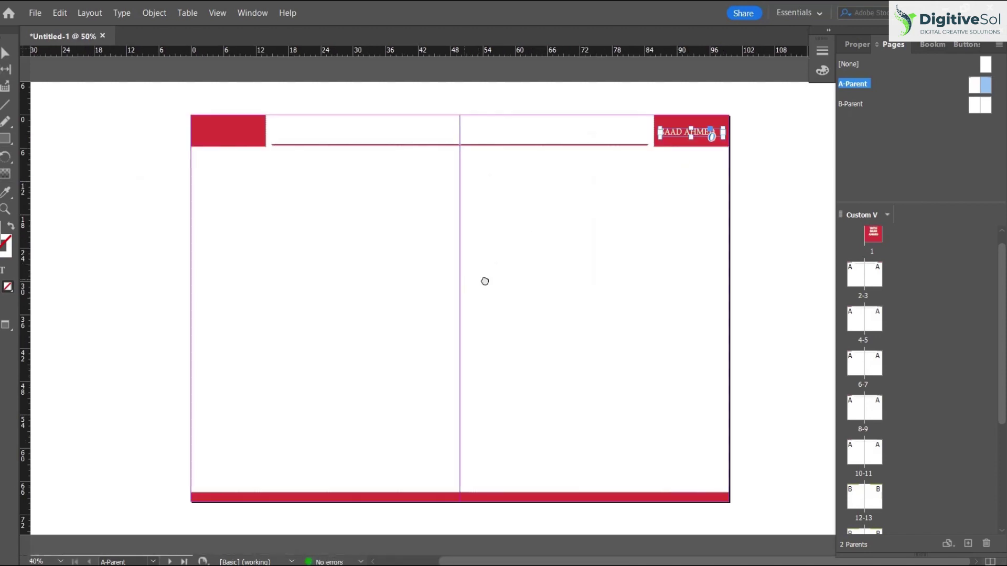
scroll(778, 207, left, 2)
drag(786, 131, 327, 143)
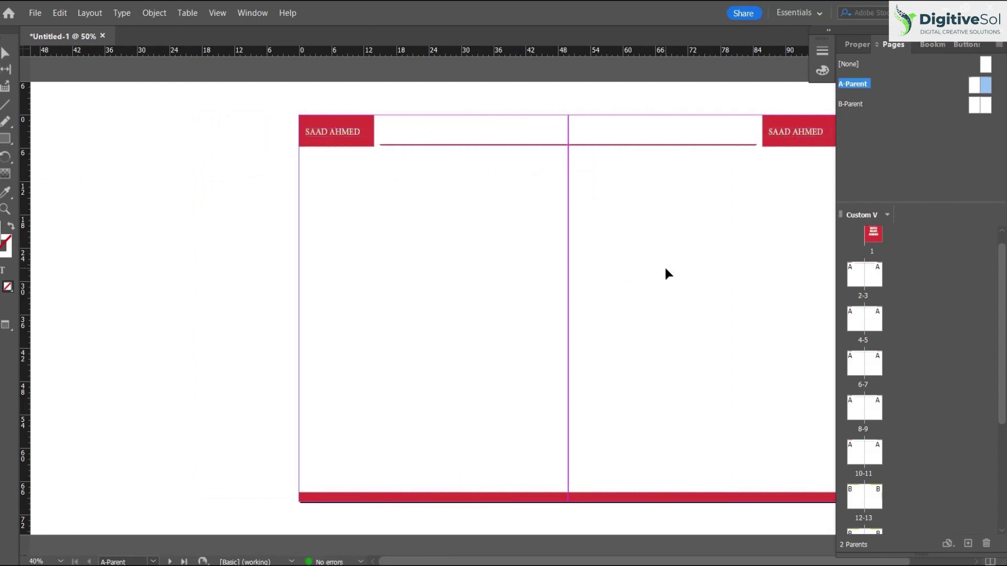
drag(667, 266, 553, 258)
- Jump to spreads 2-3 and 4-5 and confirm they use the A-Parent with the name label
double_click(859, 281)
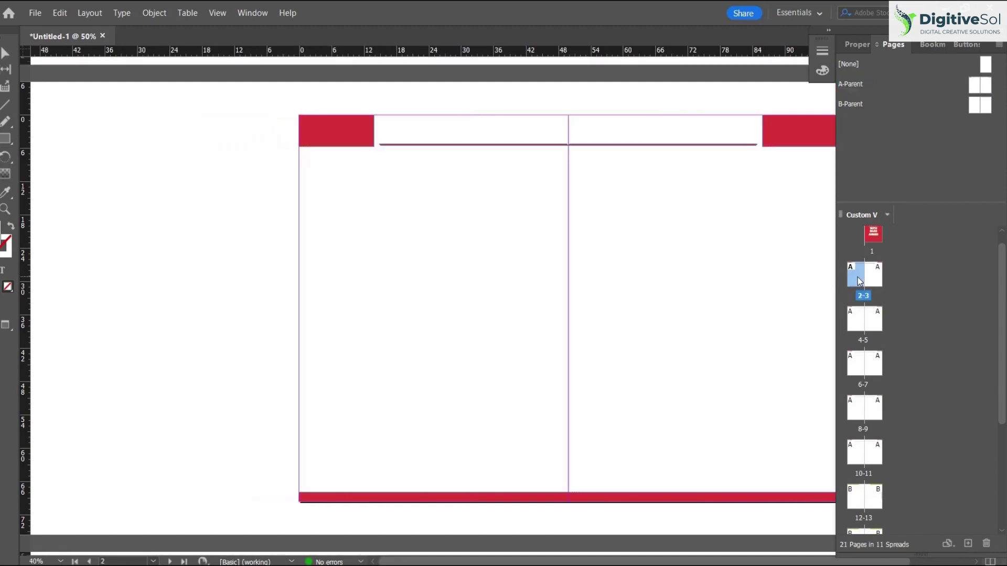
drag(714, 373, 605, 364)
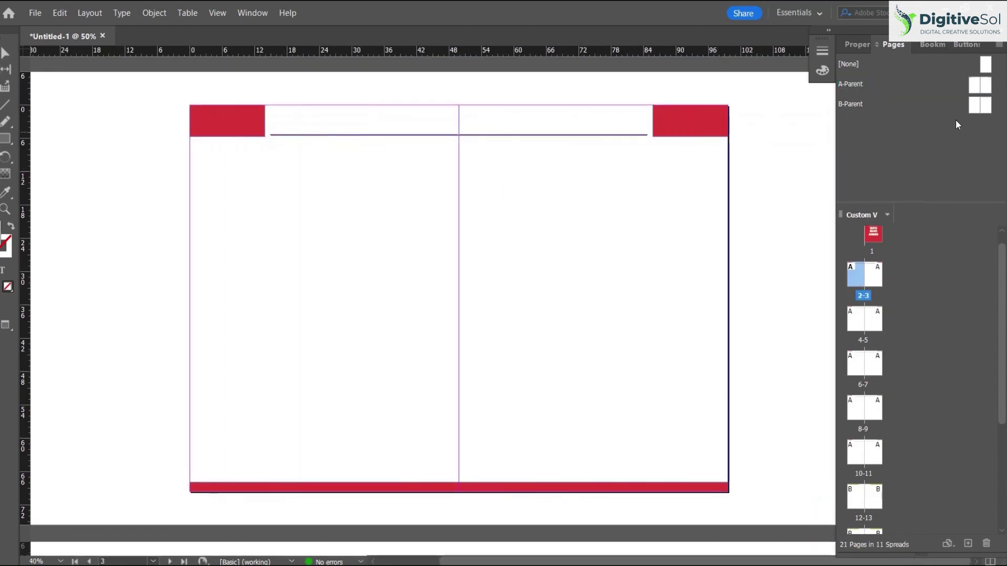
click(975, 85)
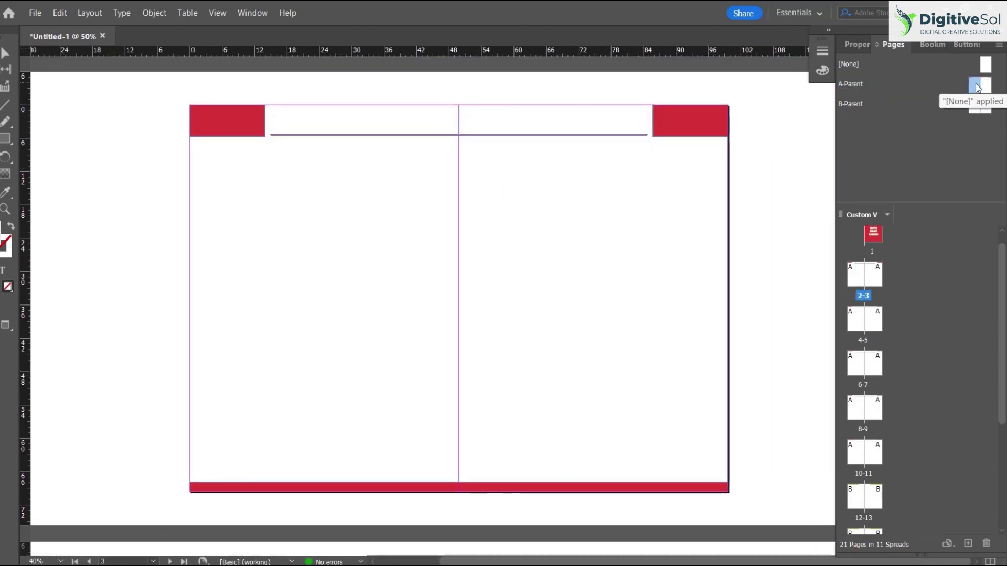
double_click(859, 319)
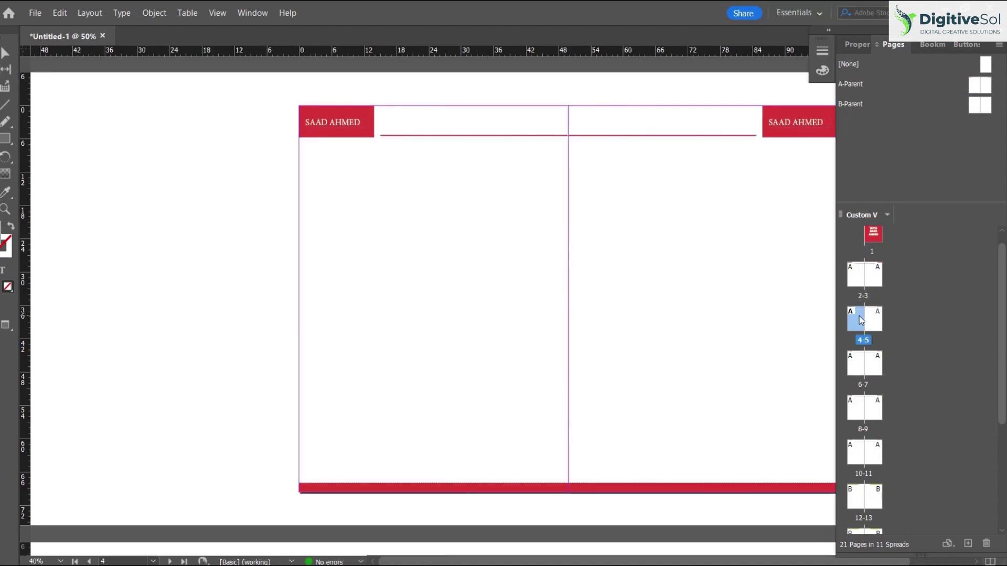
scroll(702, 285, down, 2)
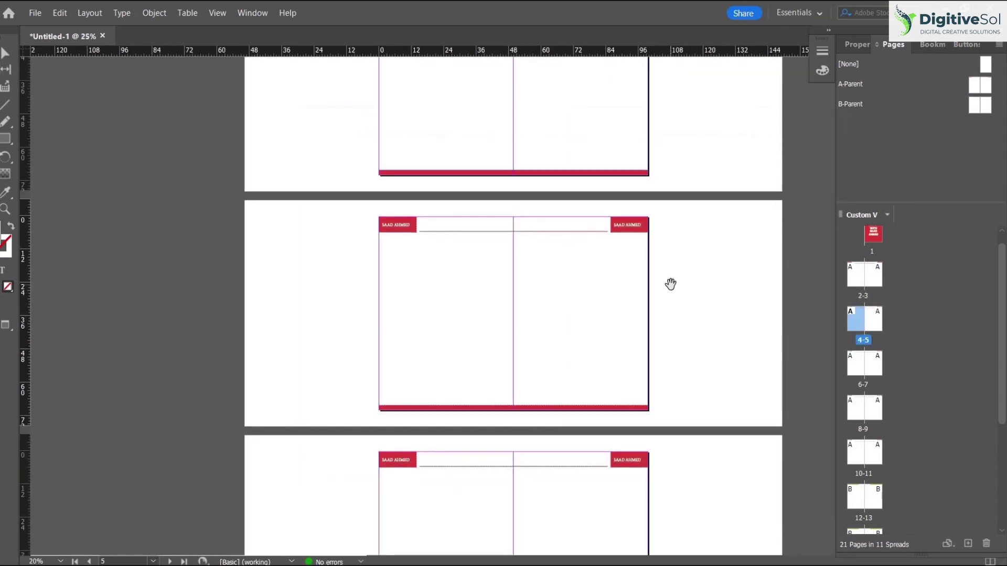
click(858, 283)
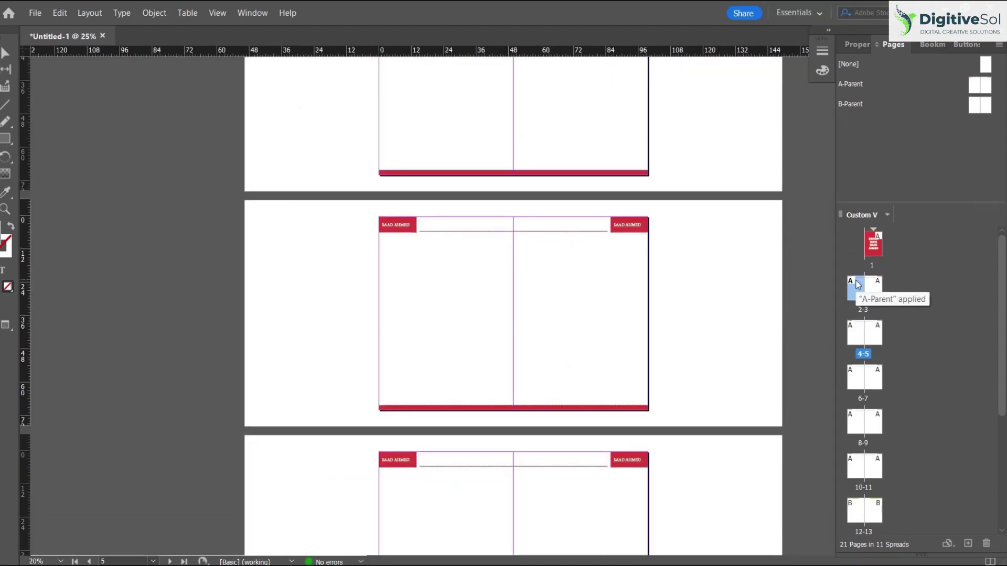
- Scroll through the A-Parent spreads, checking that both red header blocks show the name label
scroll(407, 277, down, 2)
scroll(498, 299, up, 2)
scroll(584, 320, down, 1)
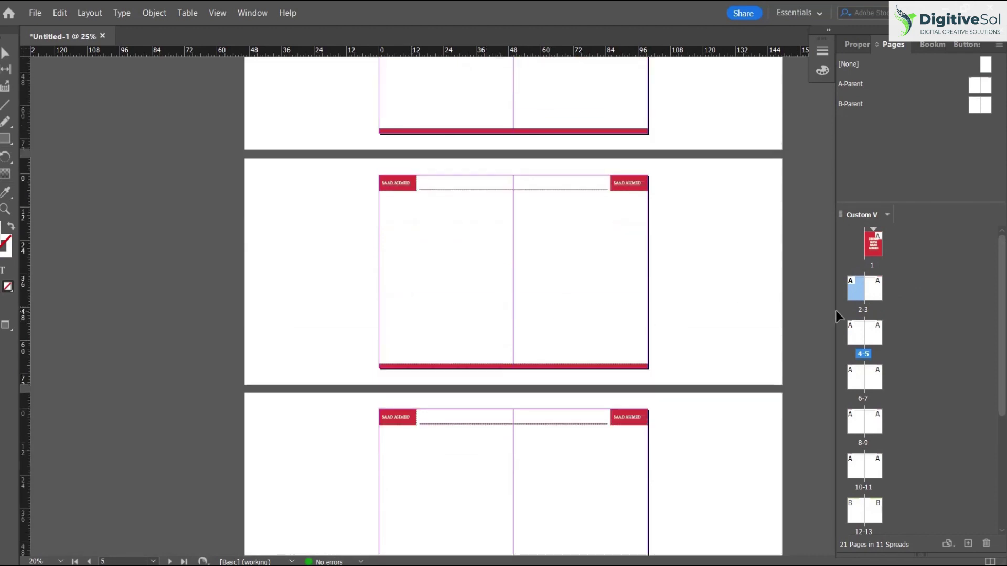
scroll(425, 286, up, 2)
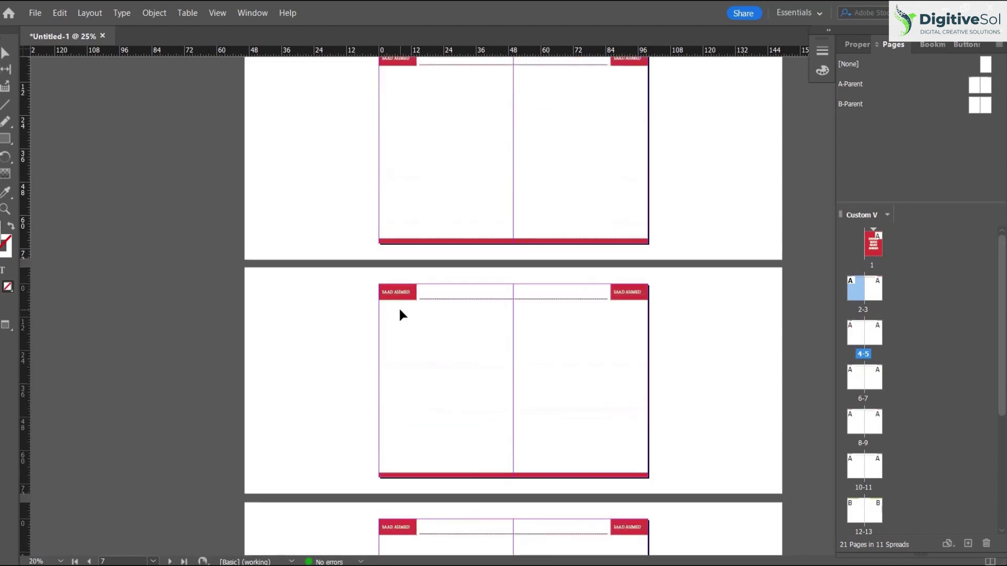
scroll(430, 357, down, 2)
scroll(430, 352, up, 2)
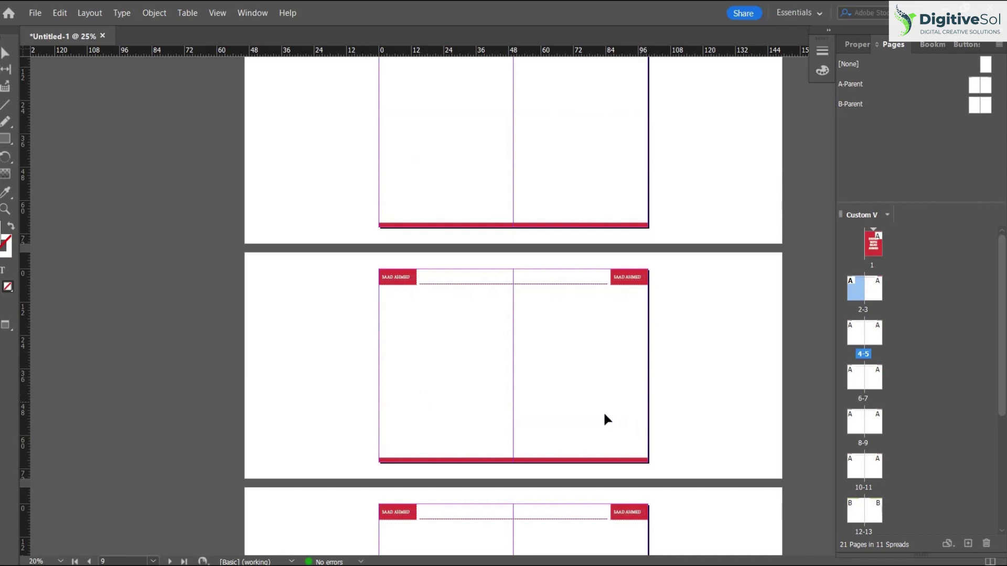
scroll(493, 430, down, 2)
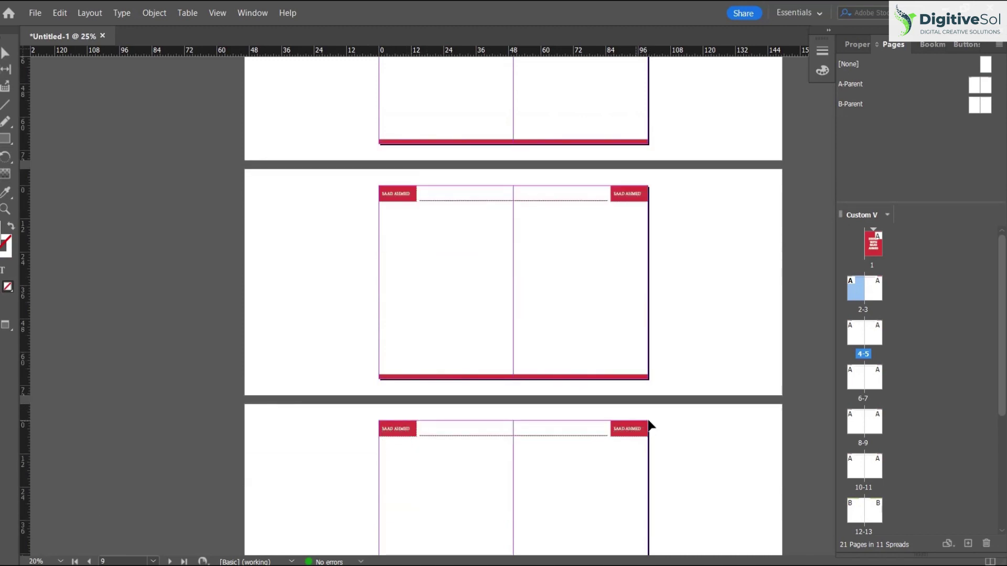
scroll(630, 435, down, 2)
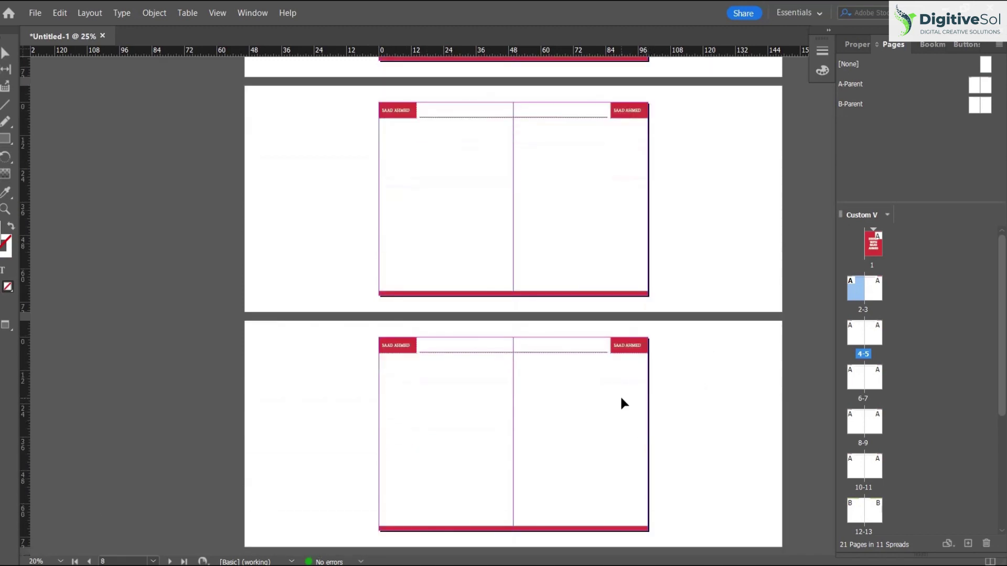
scroll(621, 398, down, 4)
scroll(621, 398, up, 9)
scroll(621, 399, down, 1)
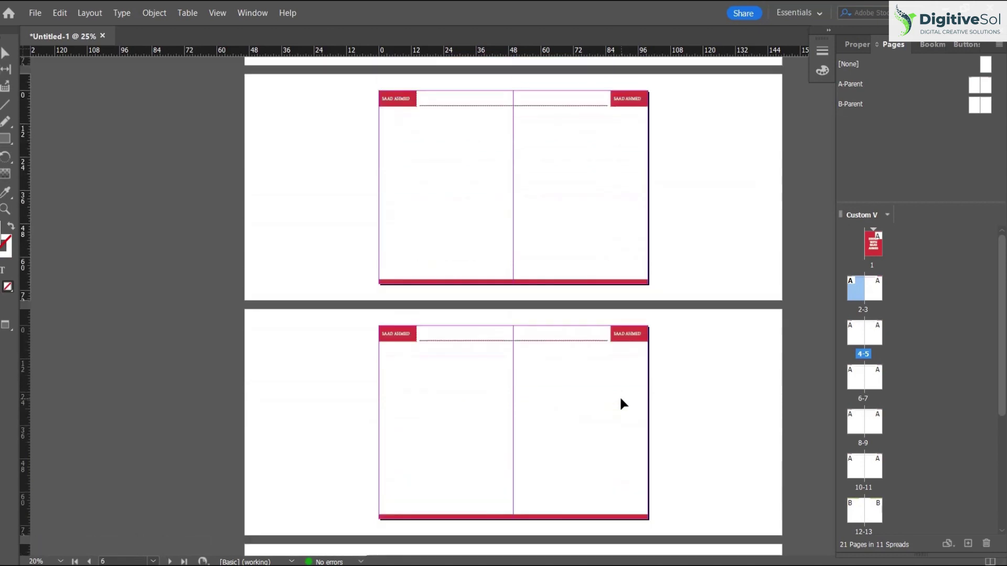
scroll(622, 403, up, 2)
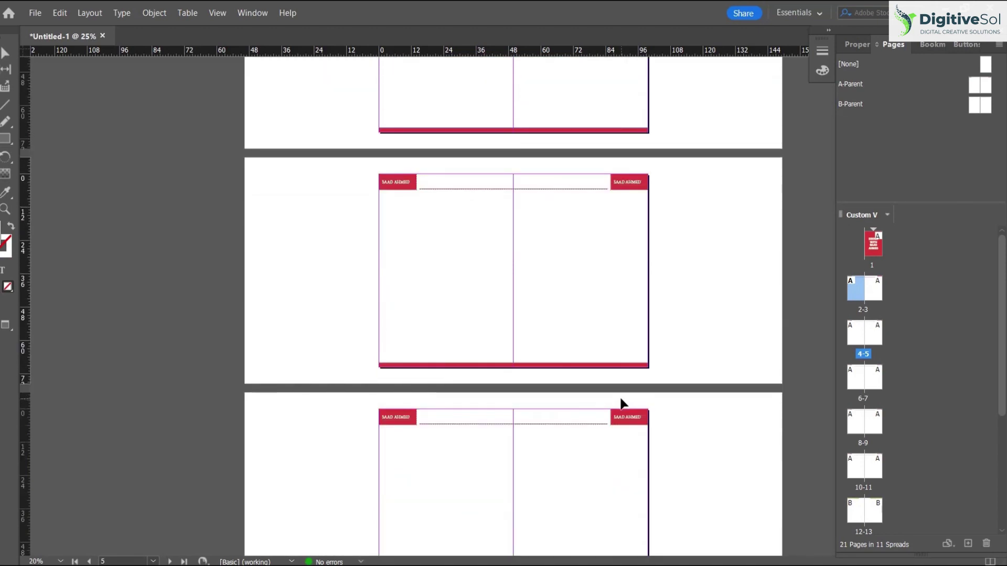